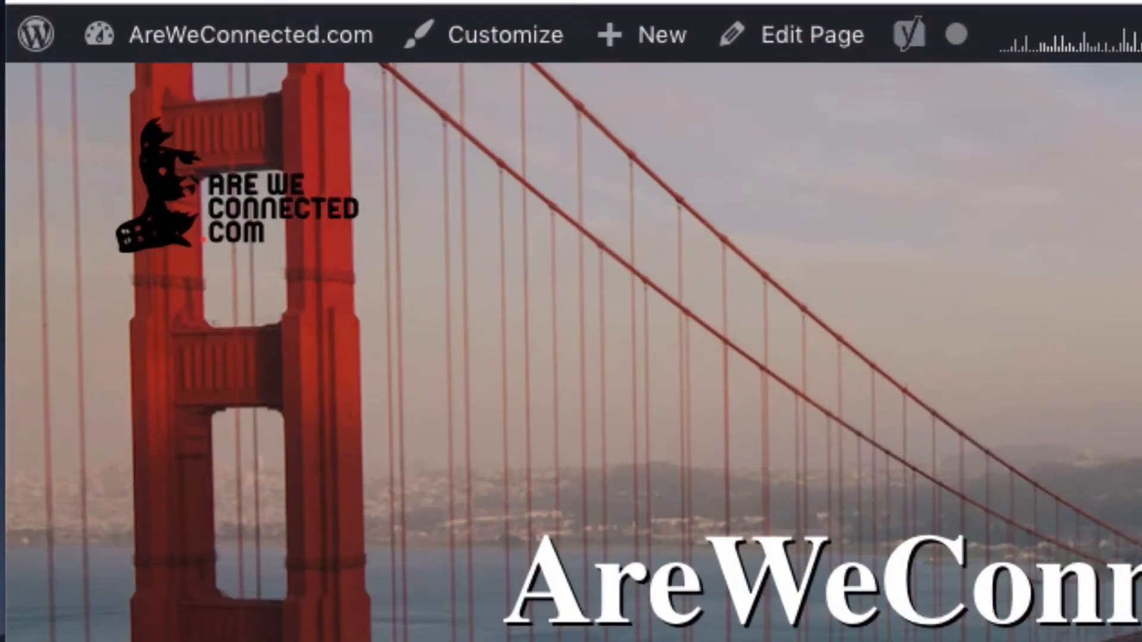
Start a new post and copy the first line of the TextEdit draft, How to write a “basic” post in Gutenberg, into its title.
{"action": "mouse_move", "coordinate": [670, 44]}
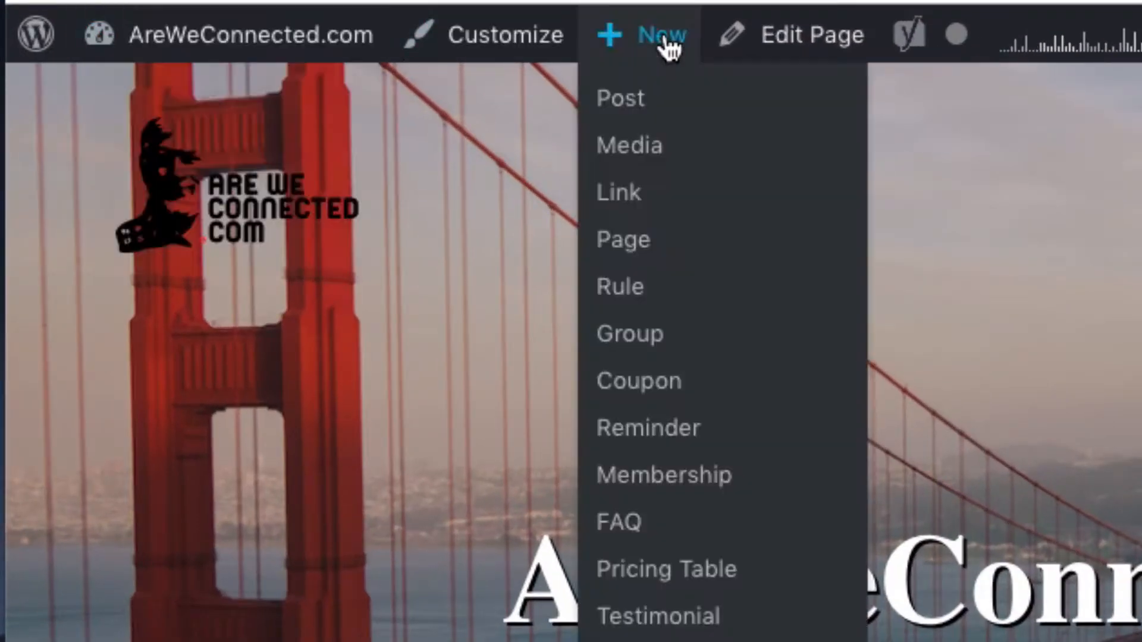
{"action": "left_click", "coordinate": [632, 99]}
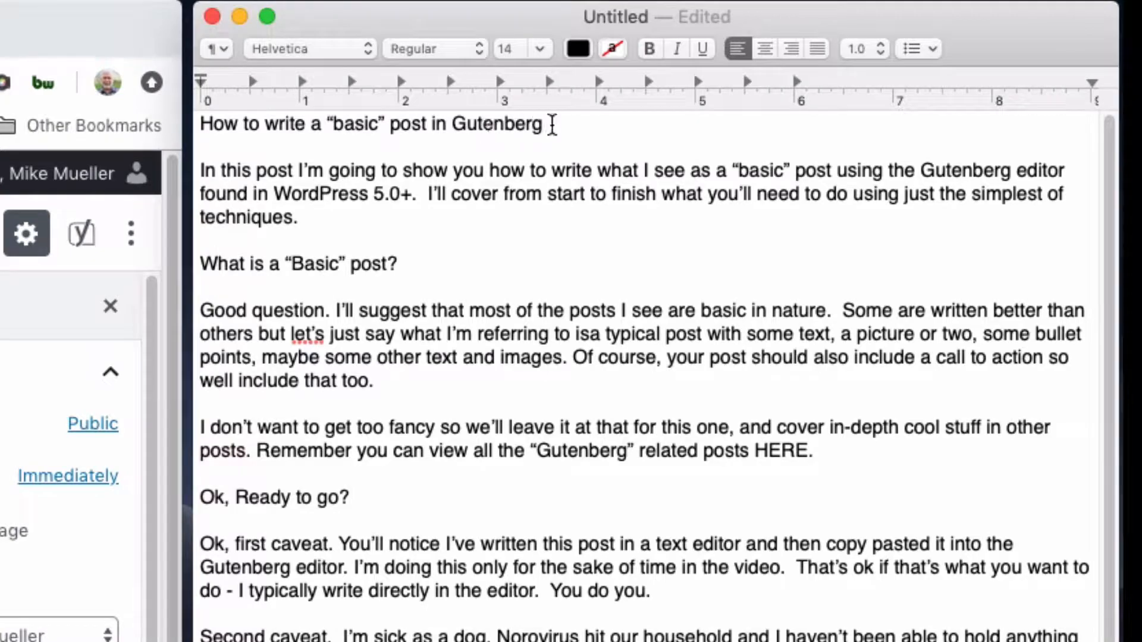
{"action": "left_click_drag", "start_coordinate": [544, 125], "coordinate": [188, 126]}
{"action": "key", "text": "super+c"}
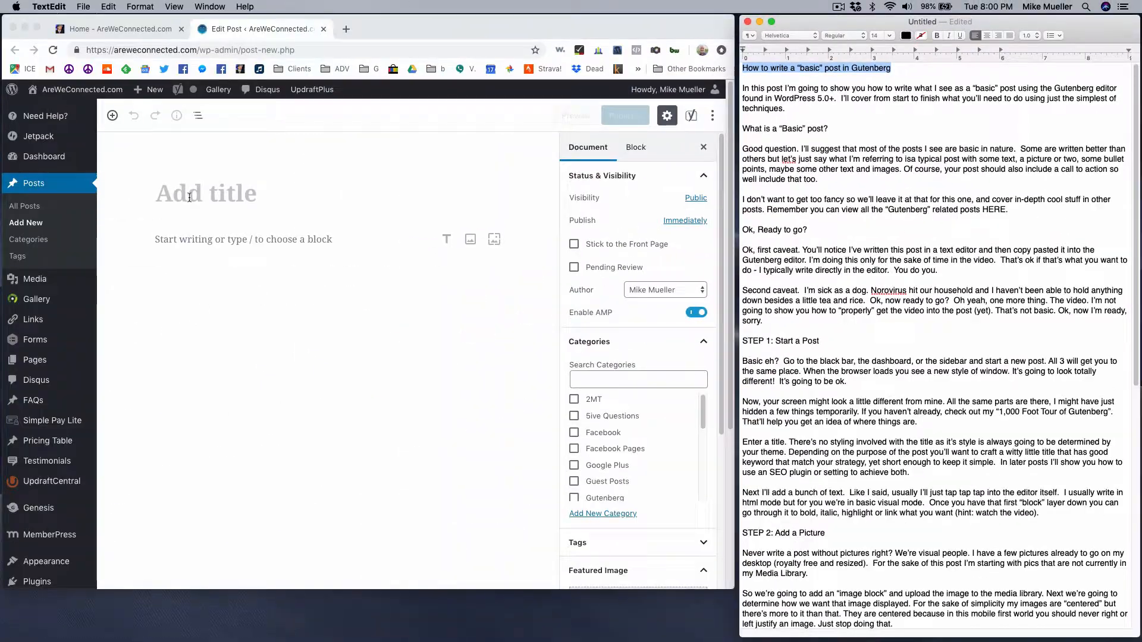
{"action": "left_click", "coordinate": [189, 198]}
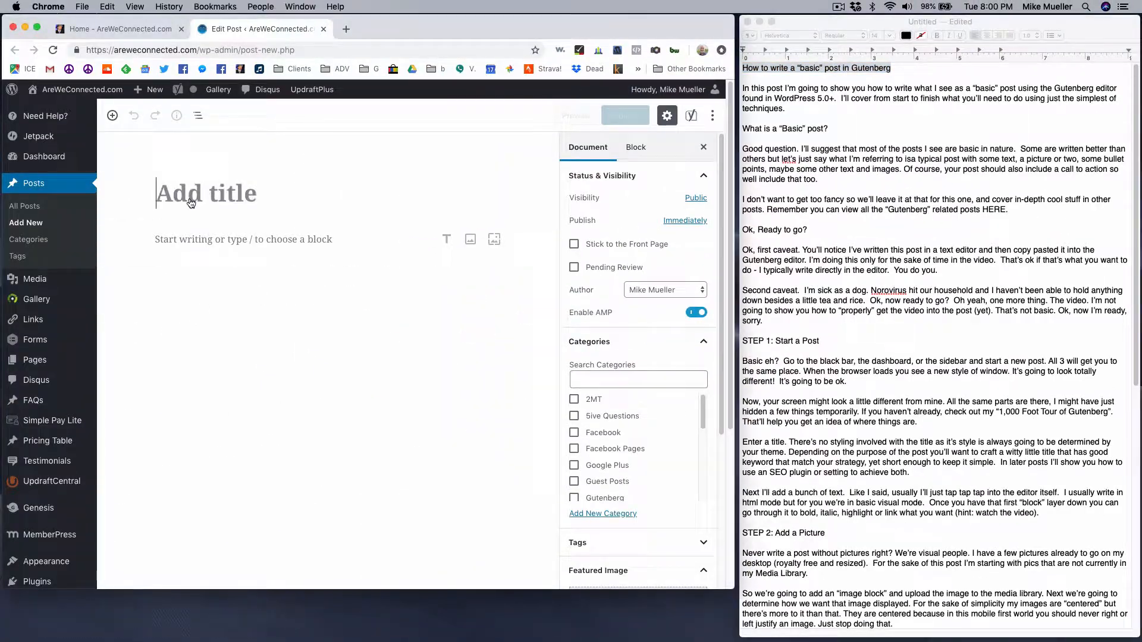
{"action": "key", "text": "super+v"}
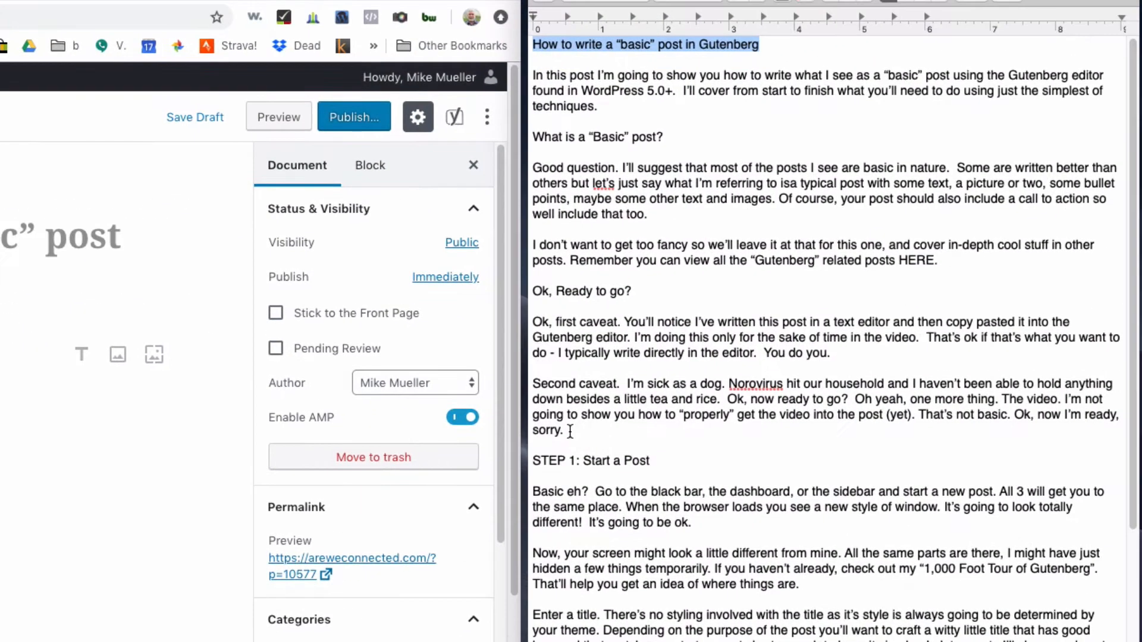
Copy the draft's text from “In this post I’m going to show you” through “now I’m ready, sorry.” into the post body.
{"action": "left_click_drag", "start_coordinate": [1031, 364], "coordinate": [990, 331]}
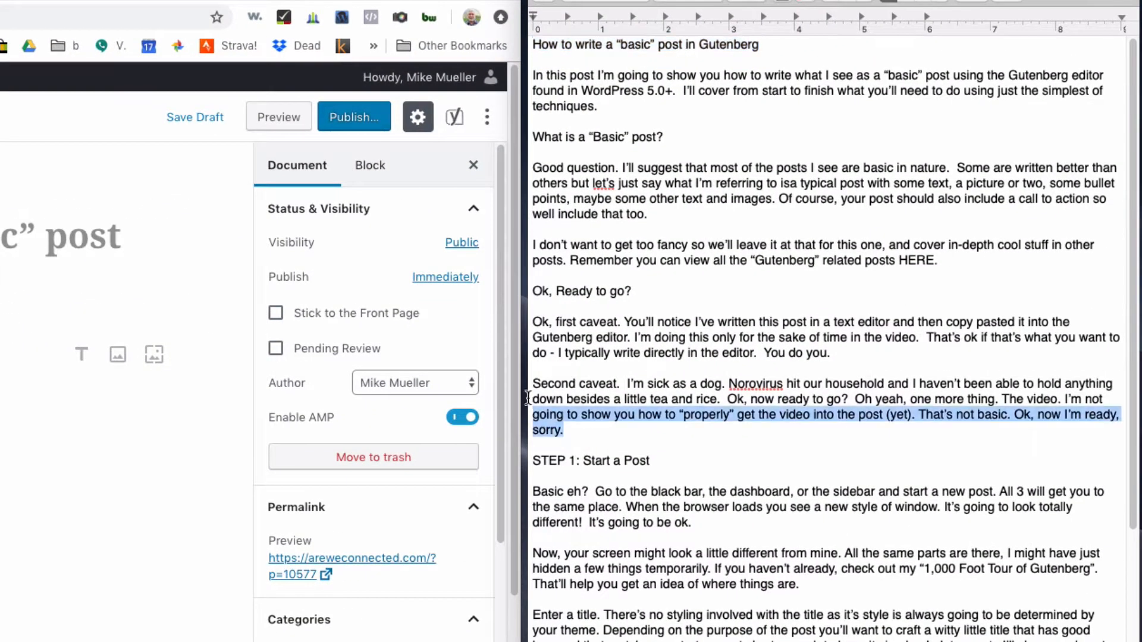
{"action": "left_click_drag", "start_coordinate": [527, 397], "coordinate": [528, 75]}
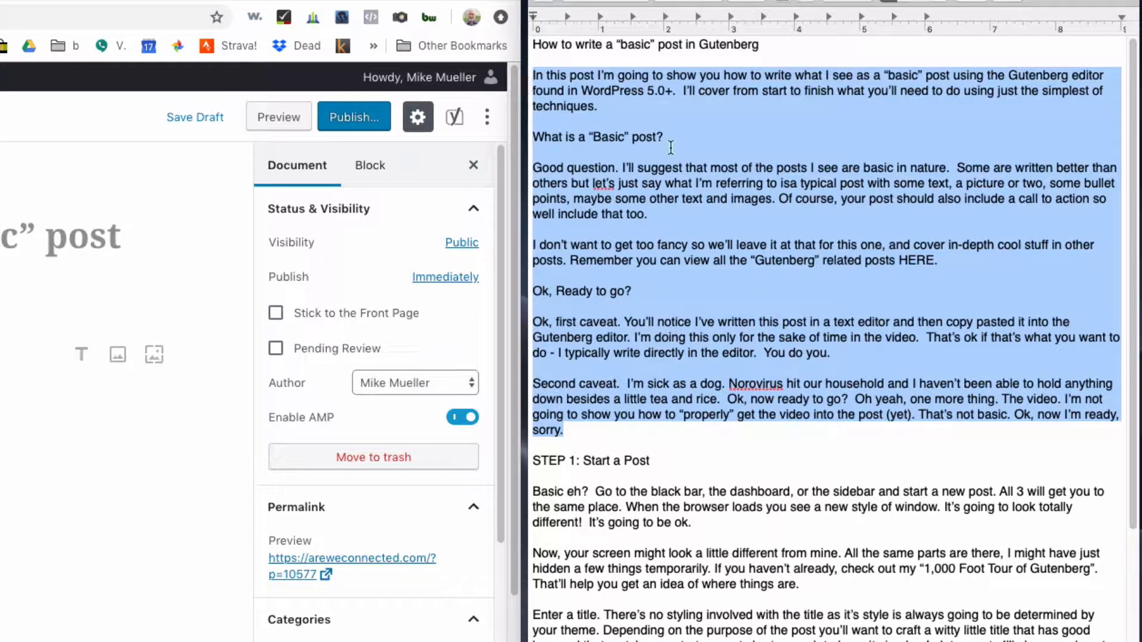
{"action": "right_click", "coordinate": [778, 196]}
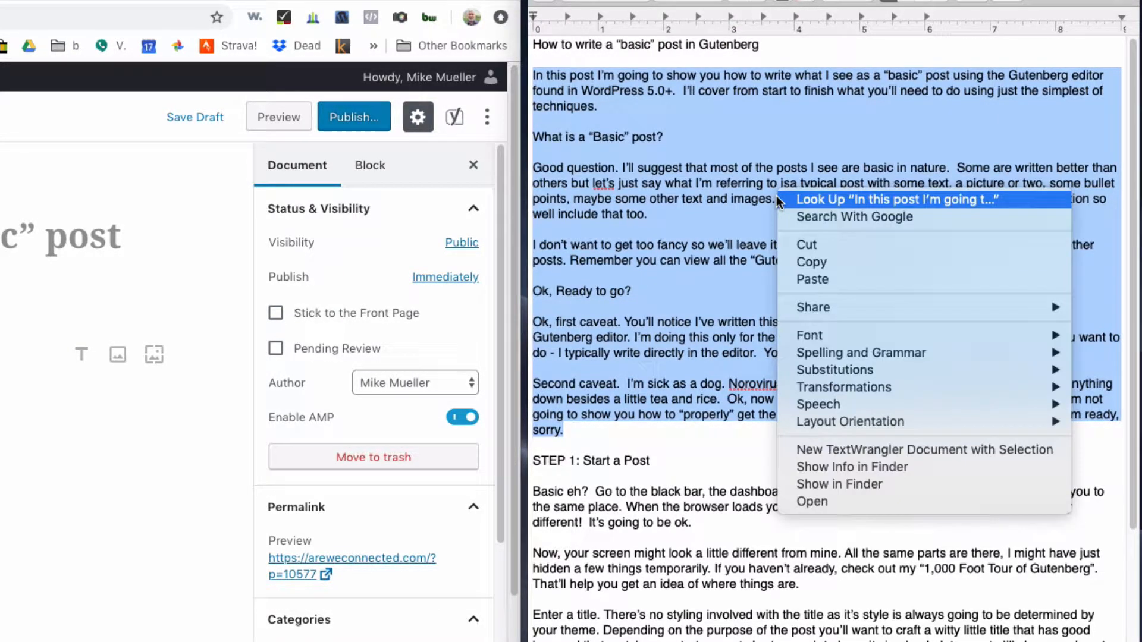
{"action": "left_click", "coordinate": [806, 263]}
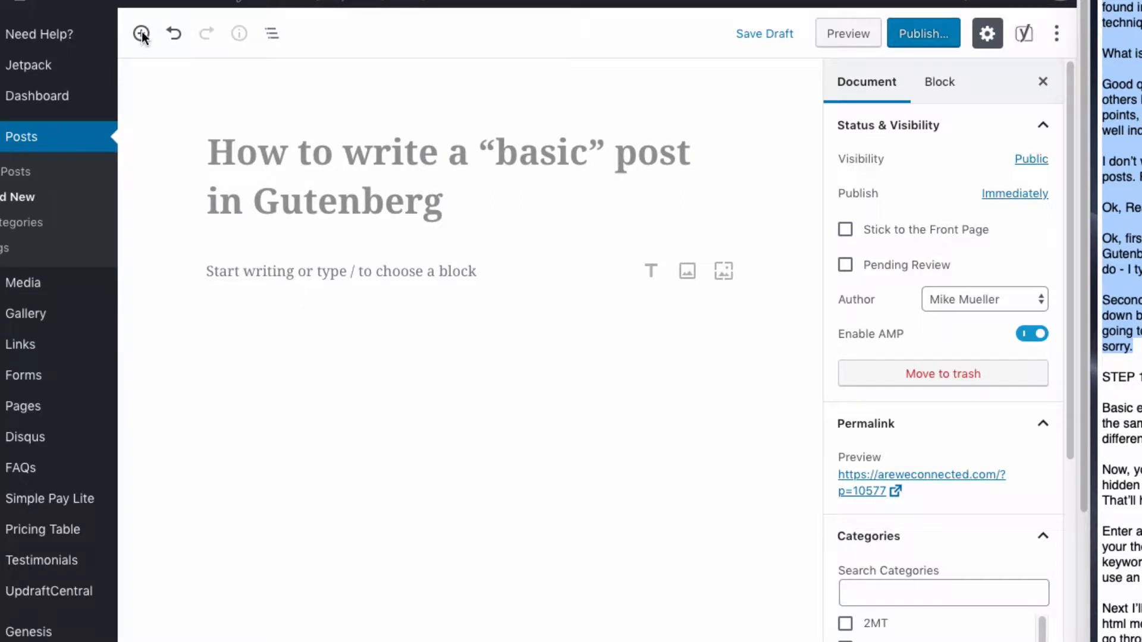
{"action": "left_click", "coordinate": [316, 275]}
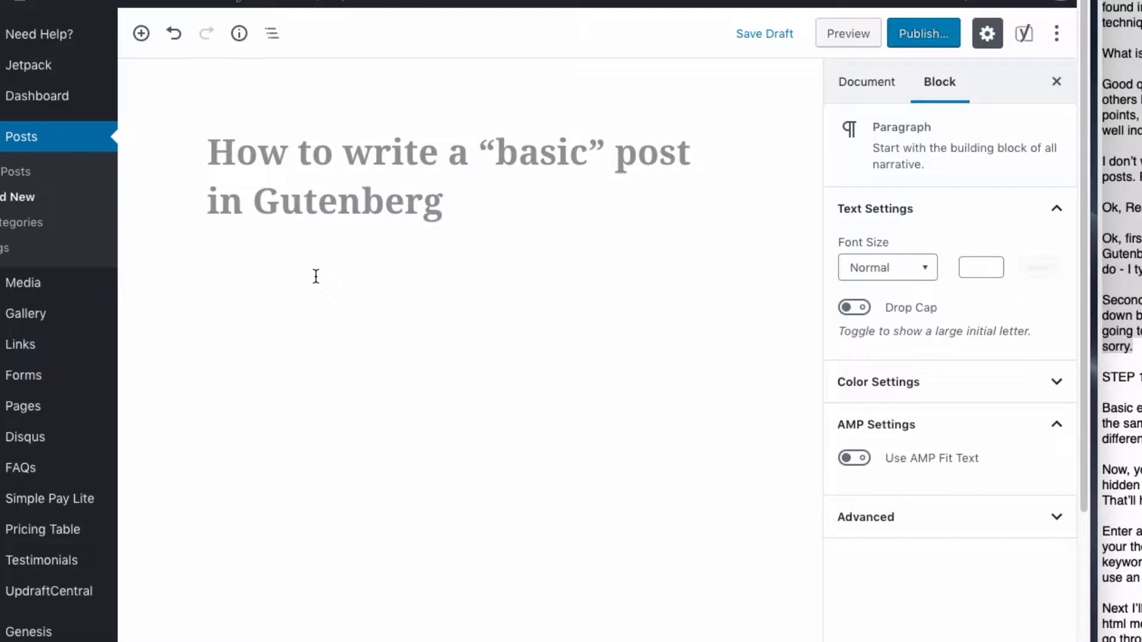
{"action": "right_click", "coordinate": [316, 276]}
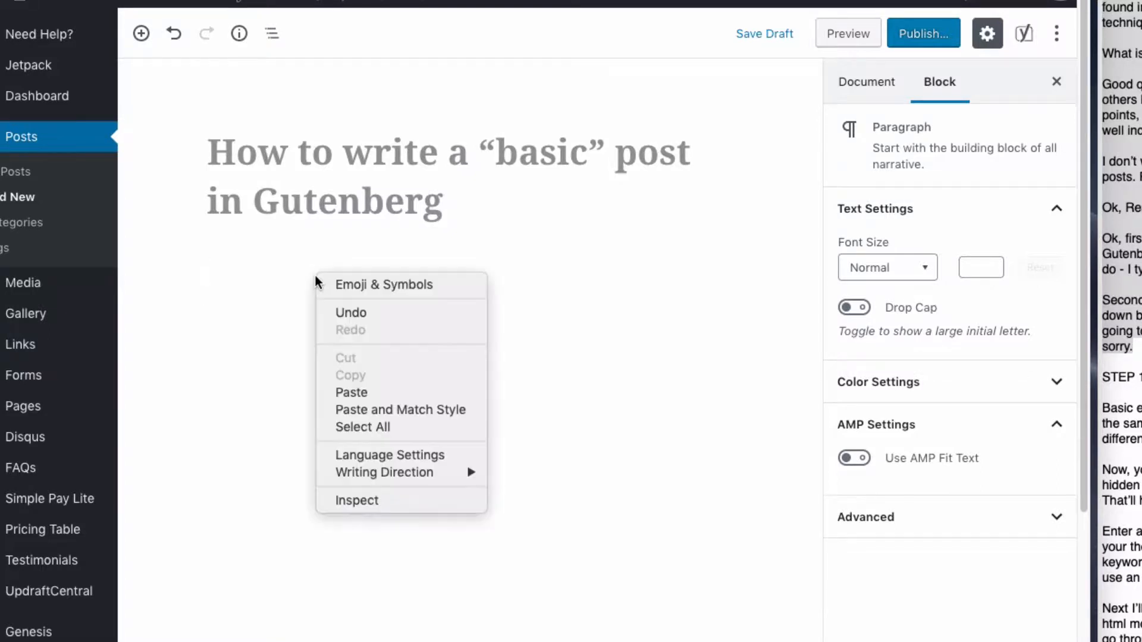
{"action": "left_click", "coordinate": [357, 391]}
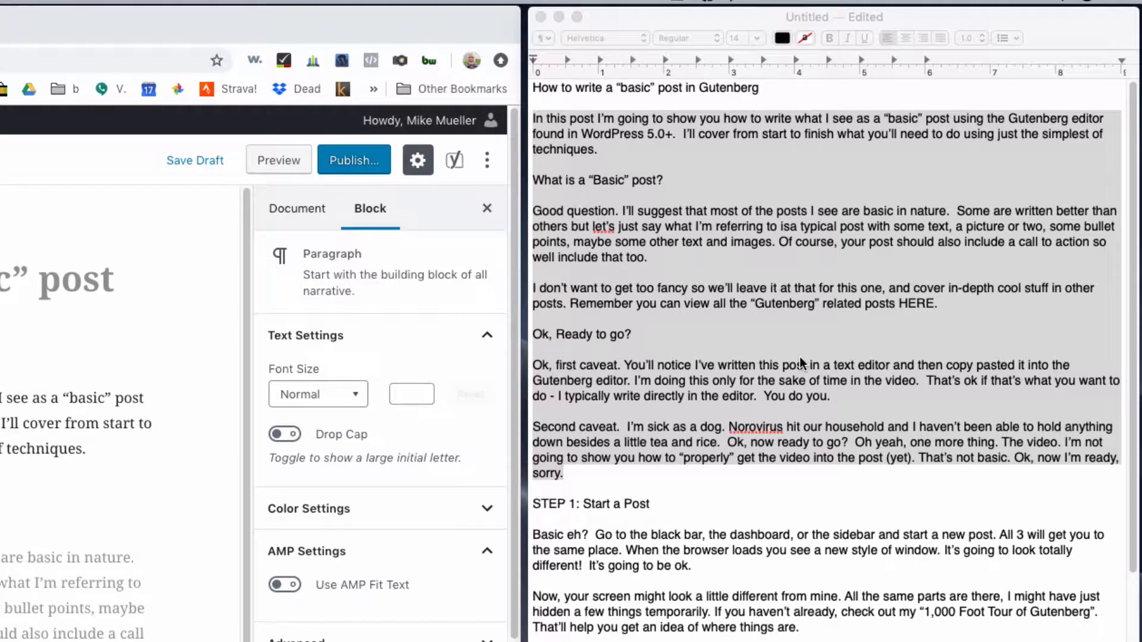
{"action": "left_click", "coordinate": [776, 381]}
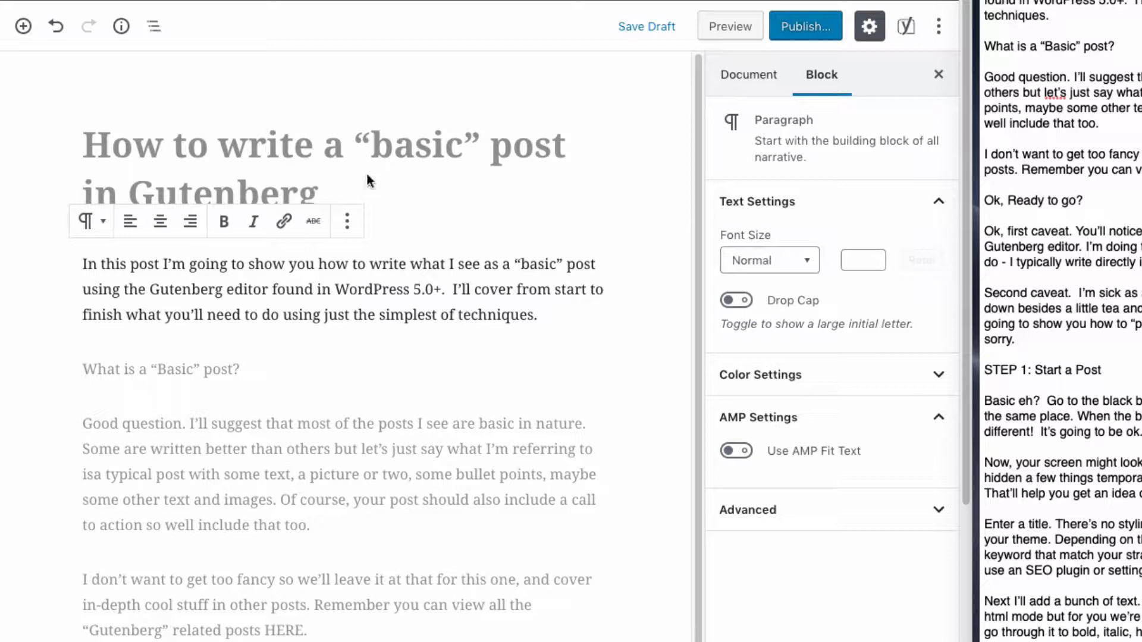
Compare the document and block settings shown for the post title and the first paragraph.
{"action": "double_click", "coordinate": [402, 144]}
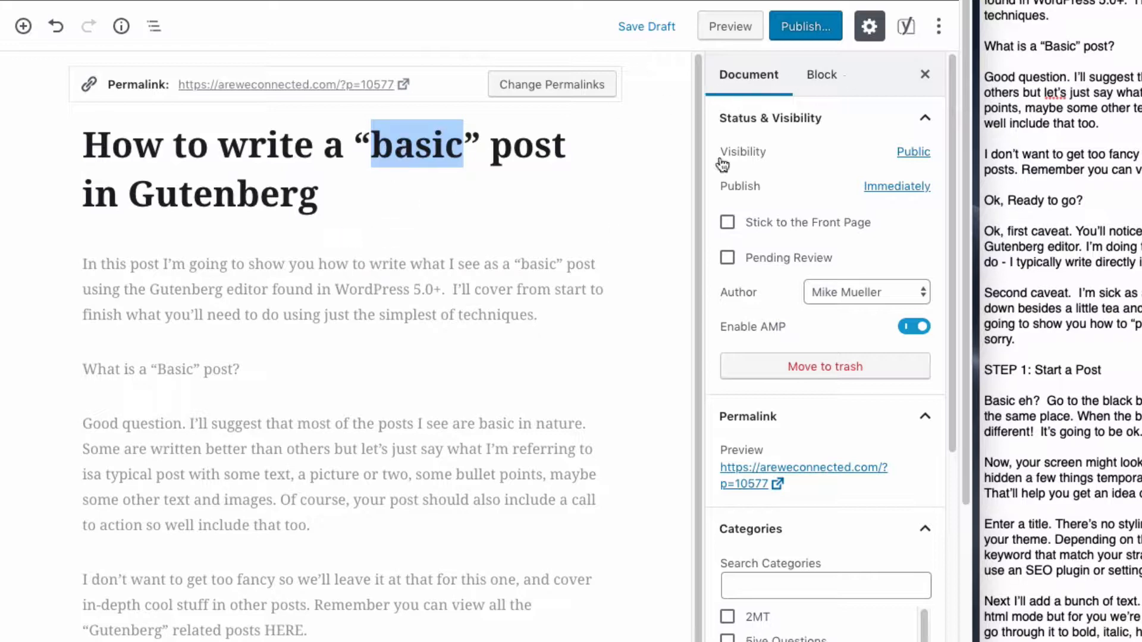
{"action": "left_click", "coordinate": [825, 80]}
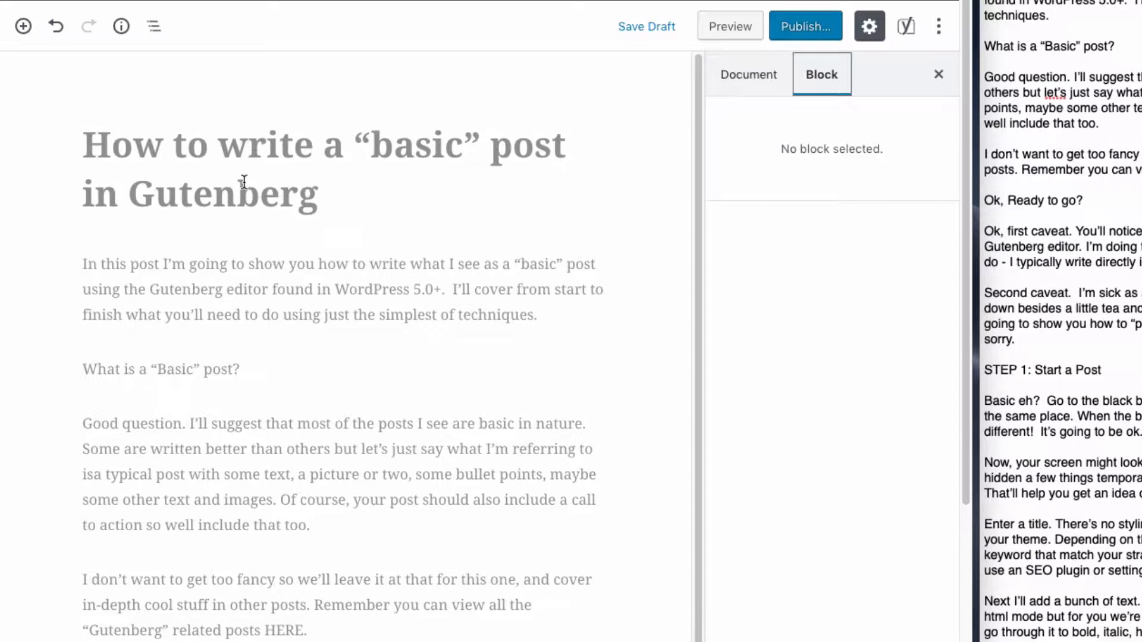
{"action": "left_click", "coordinate": [288, 275]}
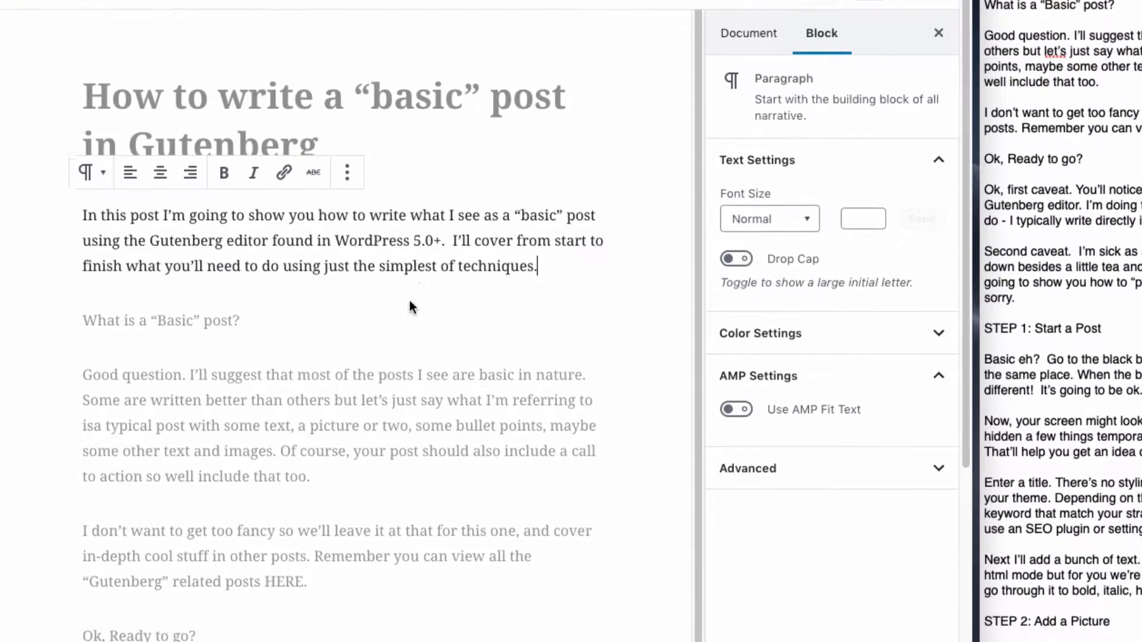
Go through the pasted text paragraph by paragraph to examine how it is divided into separate blocks.
{"action": "left_click", "coordinate": [410, 374]}
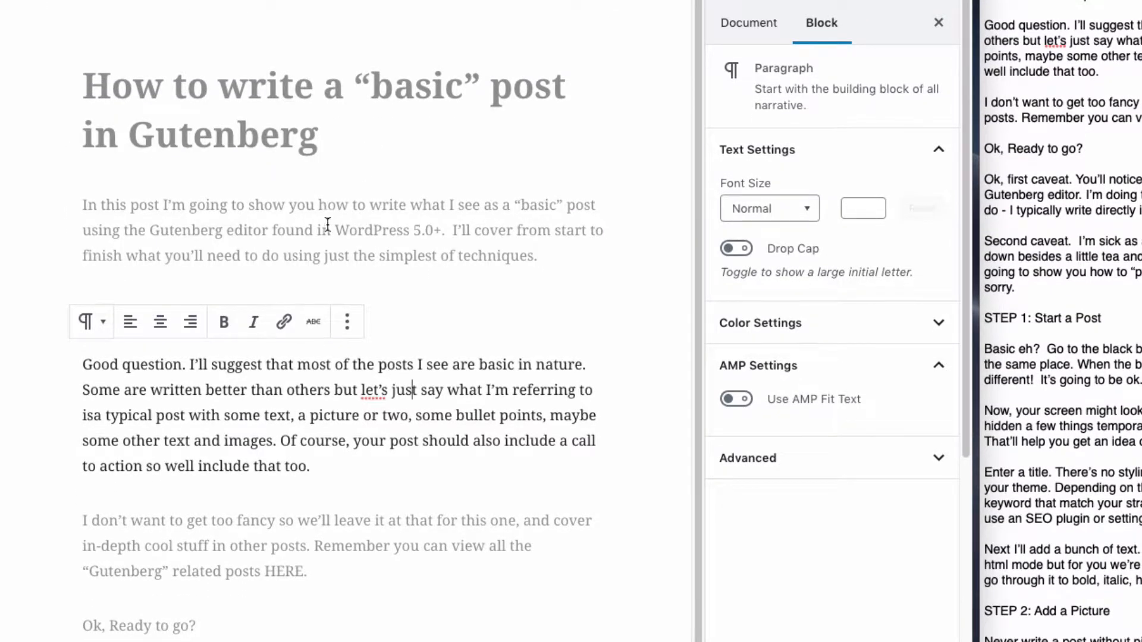
{"action": "left_click", "coordinate": [327, 256]}
{"action": "left_click", "coordinate": [260, 415]}
{"action": "left_click", "coordinate": [234, 522]}
{"action": "scroll", "coordinate": [449, 420], "scroll_direction": "down", "scroll_amount": 1}
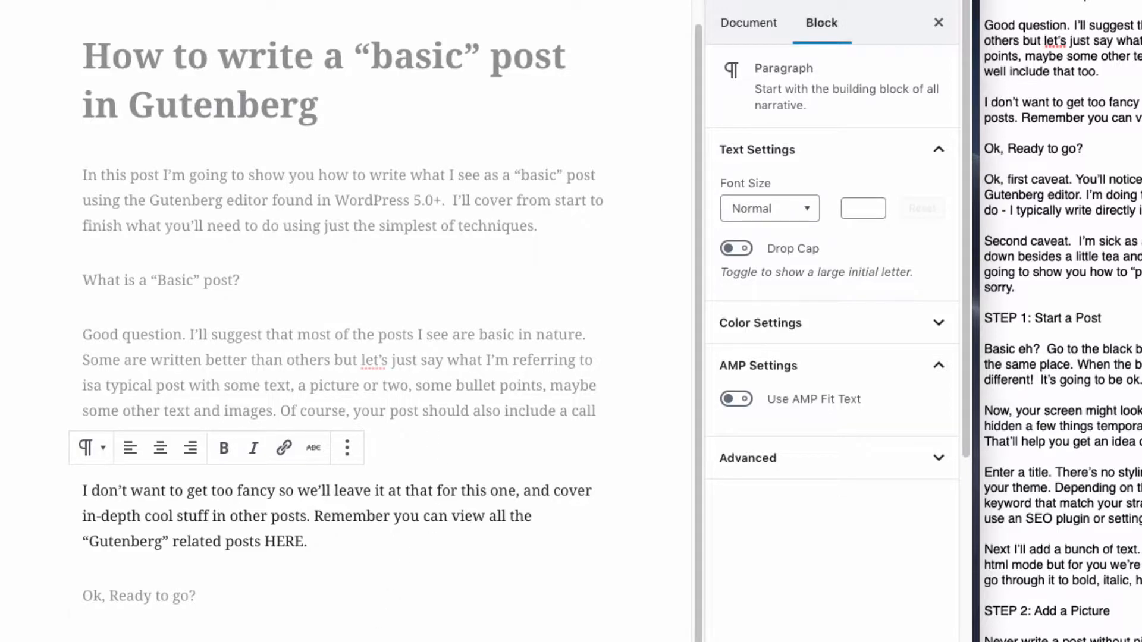
{"action": "left_click", "coordinate": [383, 640]}
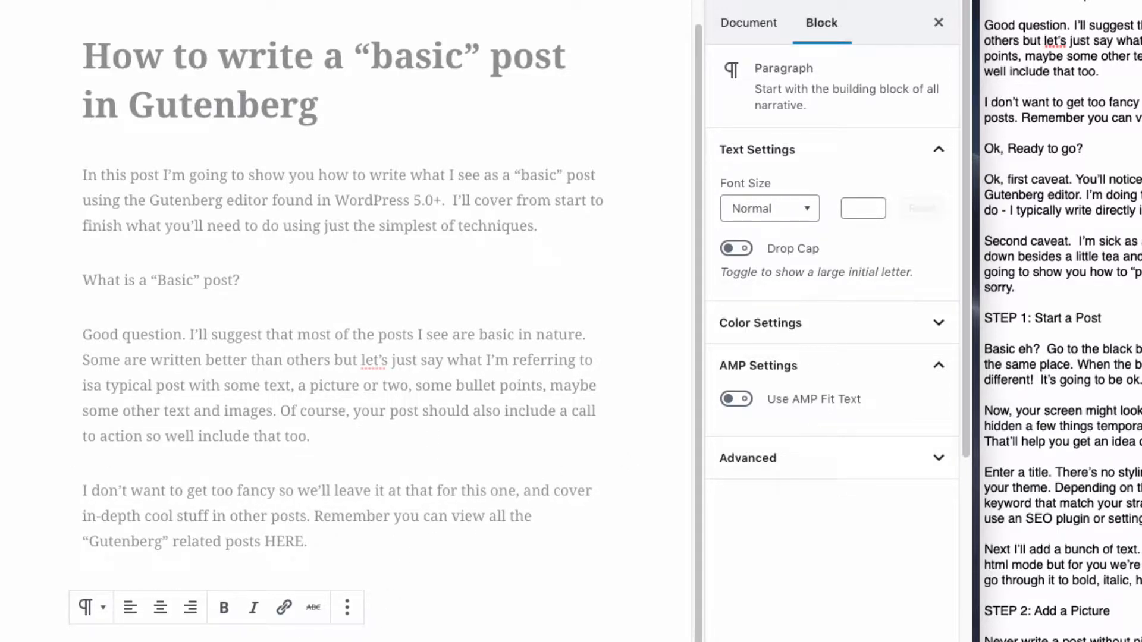
{"action": "scroll", "coordinate": [967, 438], "scroll_direction": "down", "scroll_amount": 5}
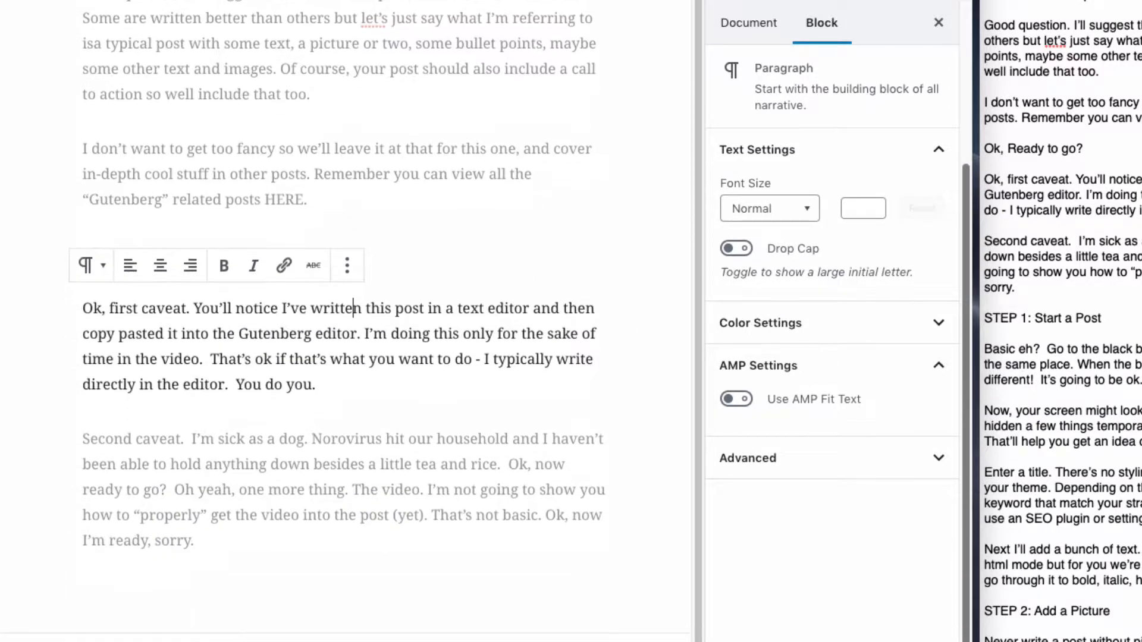
{"action": "scroll", "coordinate": [946, 417], "scroll_direction": "up", "scroll_amount": 5}
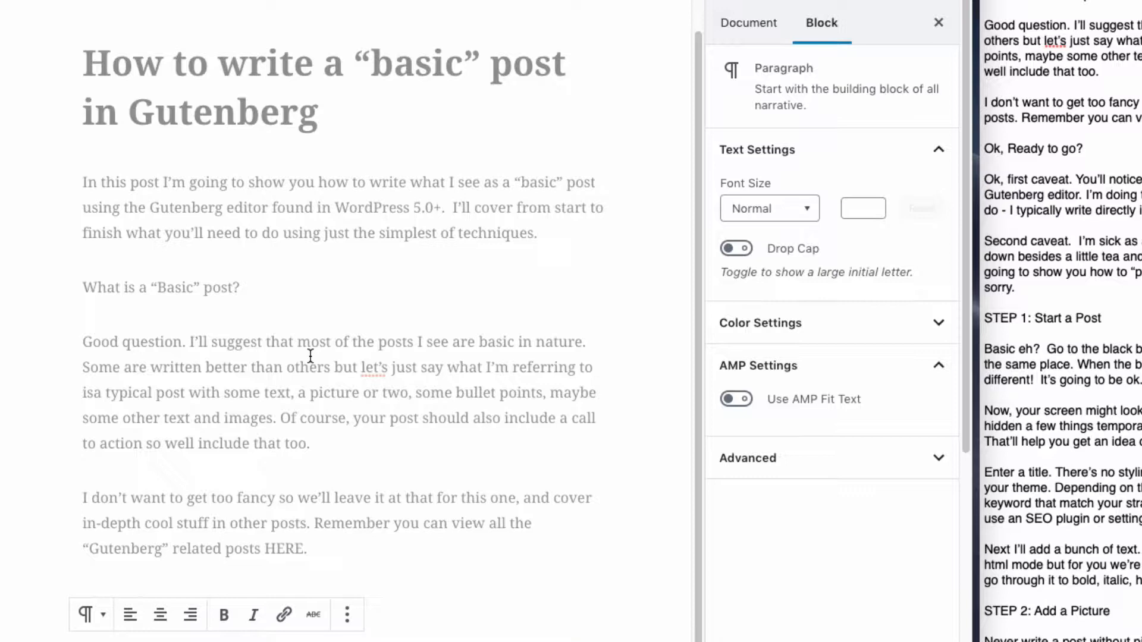
{"action": "left_click", "coordinate": [204, 402]}
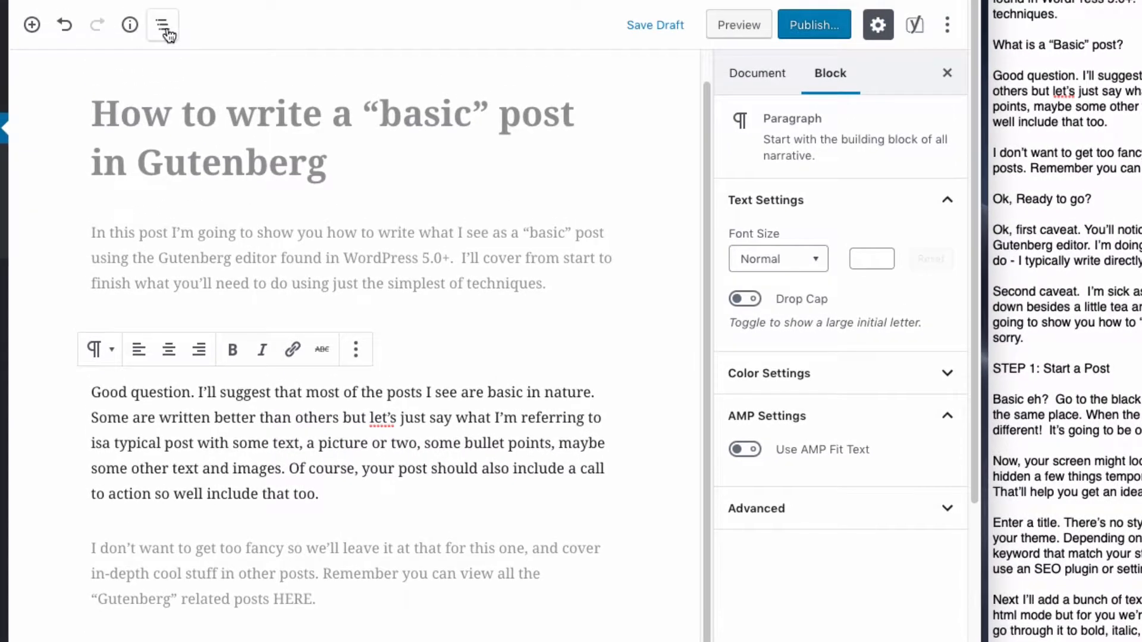
Examine the post's block list, jump to the last paragraph from it, and inspect the paragraphs above.
{"action": "left_click", "coordinate": [163, 26]}
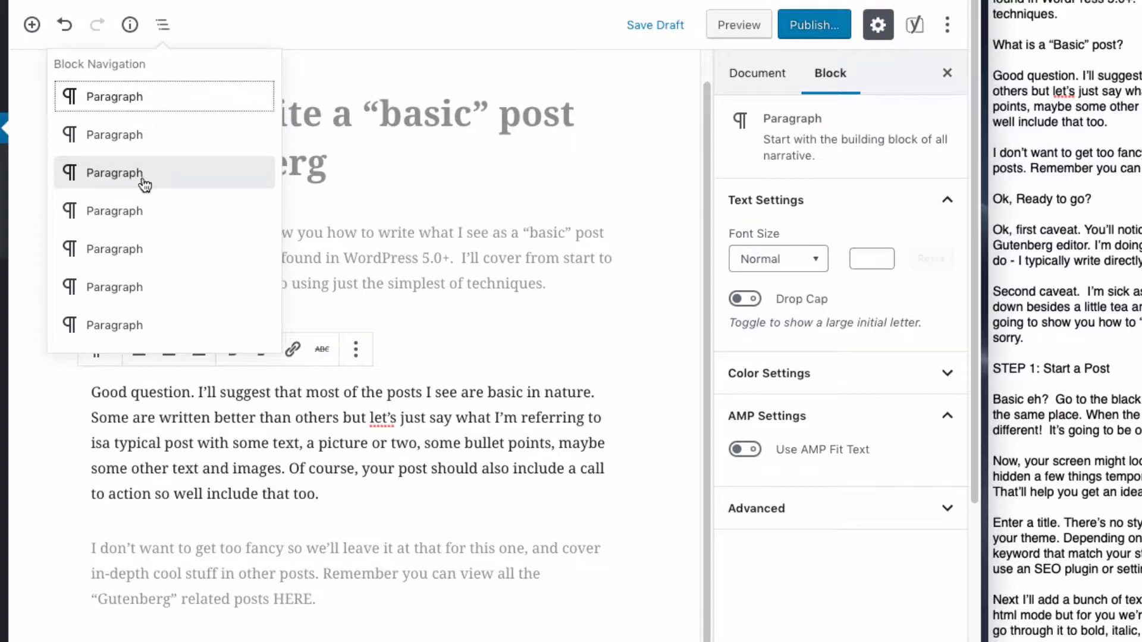
{"action": "scroll", "coordinate": [184, 250], "scroll_direction": "down", "scroll_amount": 5}
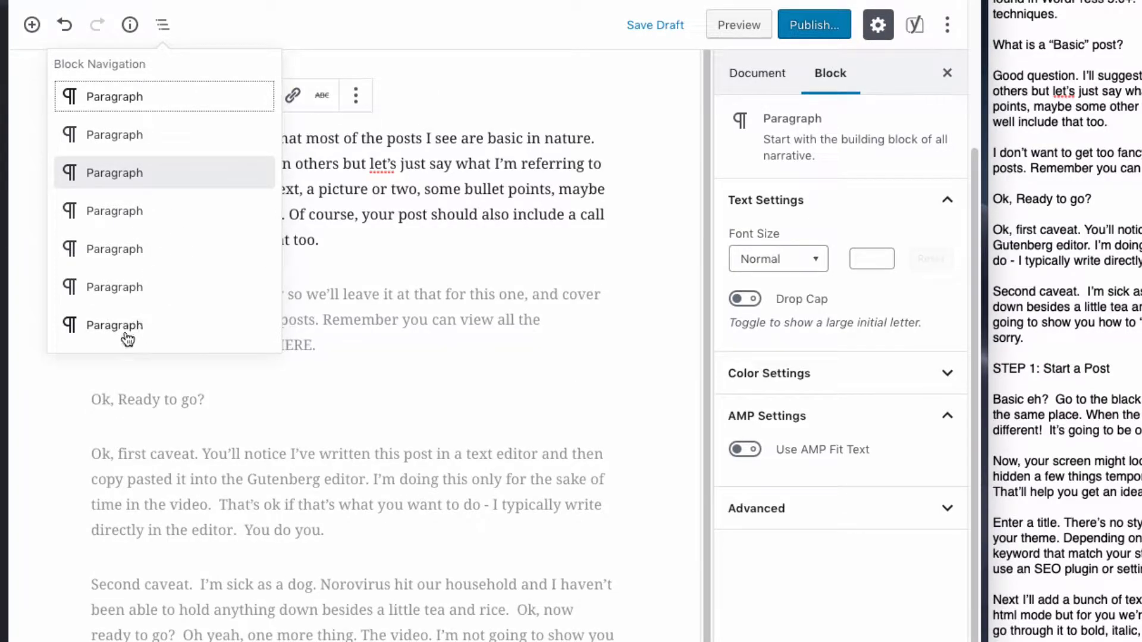
{"action": "left_click", "coordinate": [144, 324]}
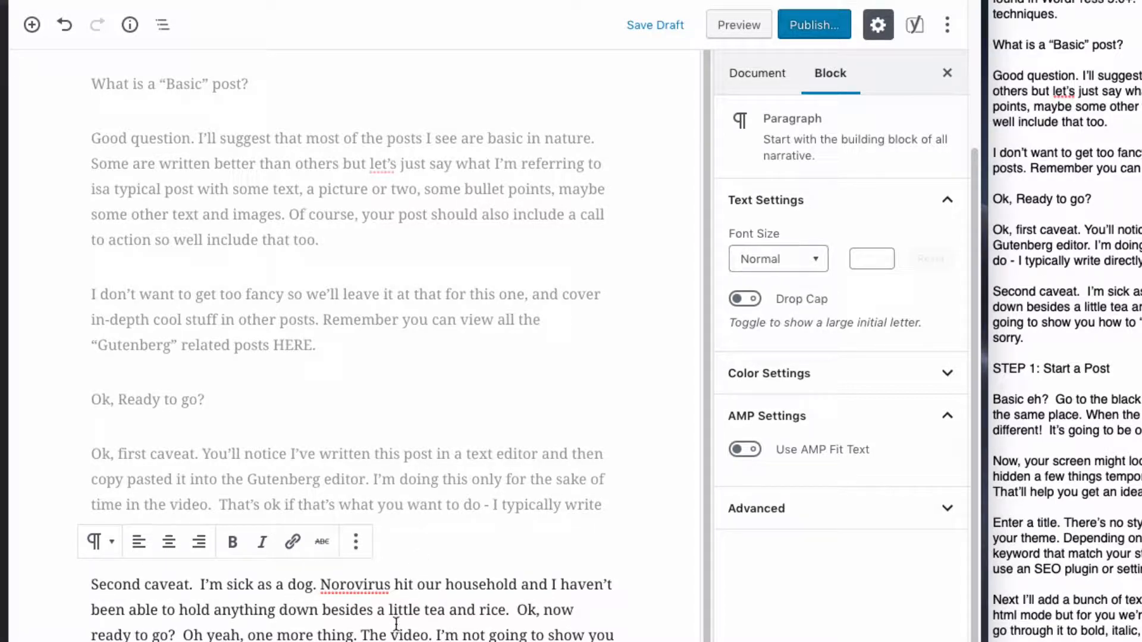
{"action": "left_click", "coordinate": [379, 633]}
{"action": "left_click", "coordinate": [401, 479]}
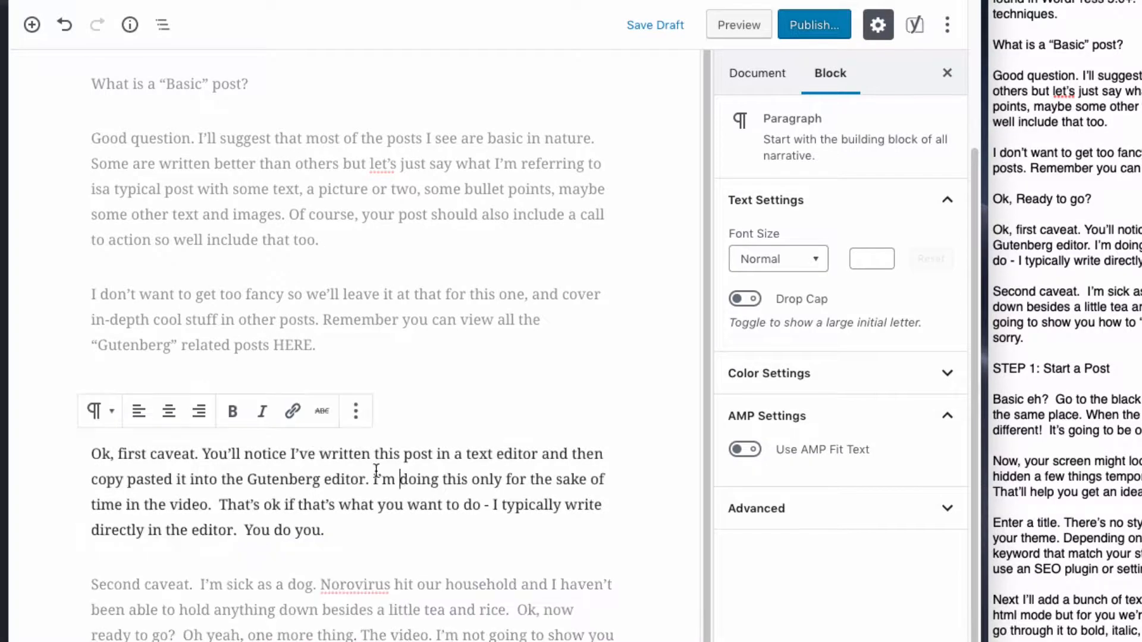
{"action": "left_click", "coordinate": [263, 321]}
{"action": "scroll", "coordinate": [315, 366], "scroll_direction": "up", "scroll_amount": 1}
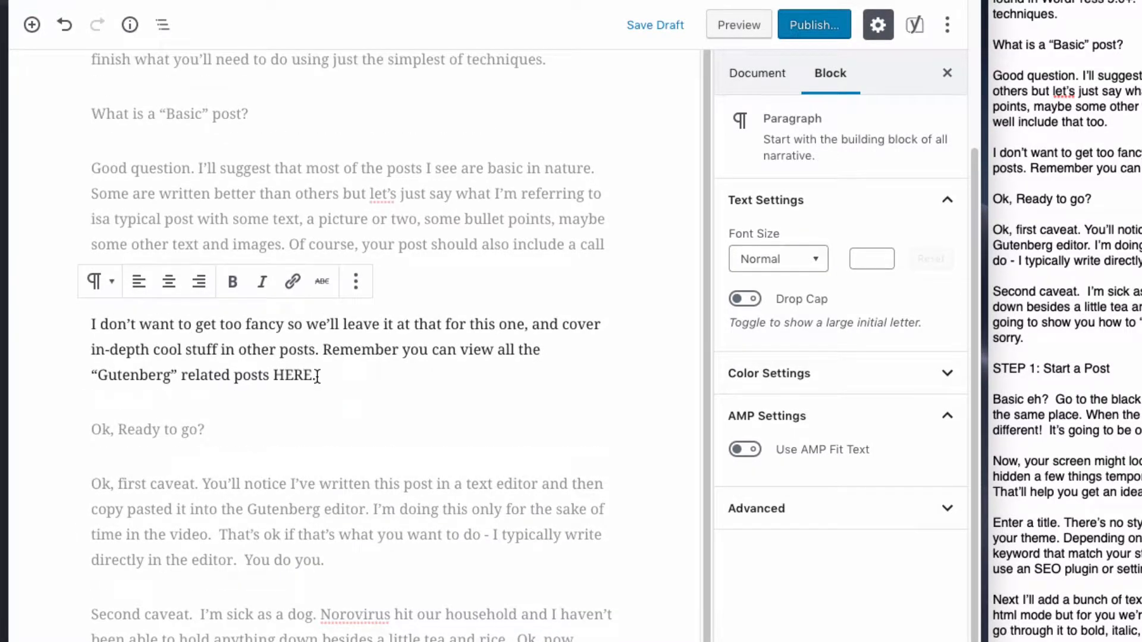
Convert the “What is a “Basic” post?” paragraph to a heading, try level H3, and set it to H2.
{"action": "left_click", "coordinate": [208, 119]}
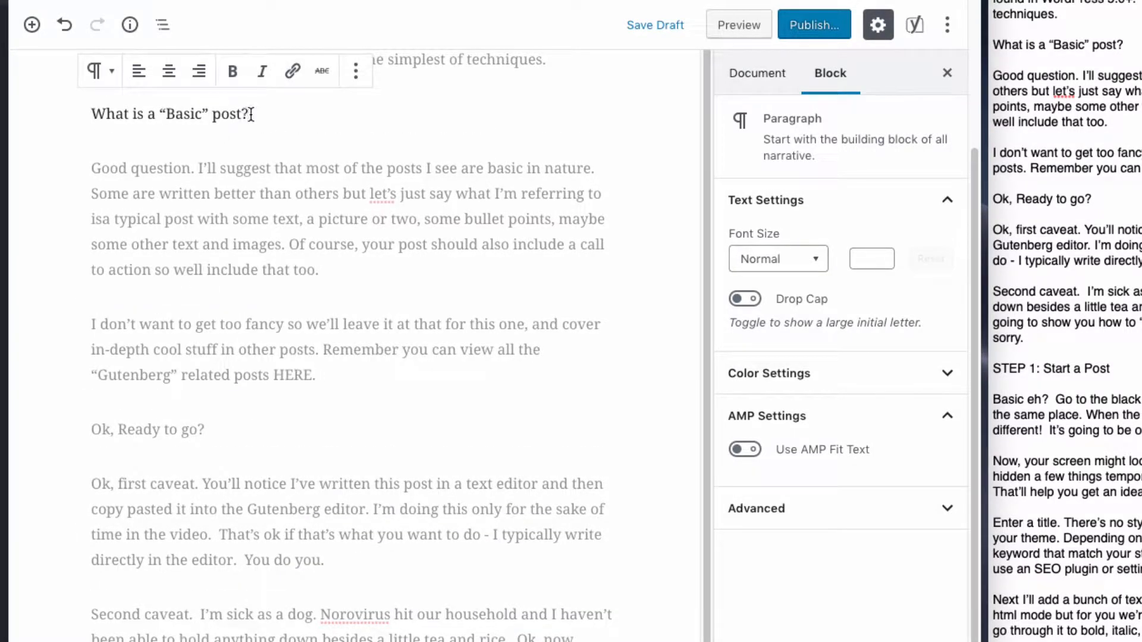
{"action": "left_click_drag", "start_coordinate": [249, 114], "coordinate": [89, 119]}
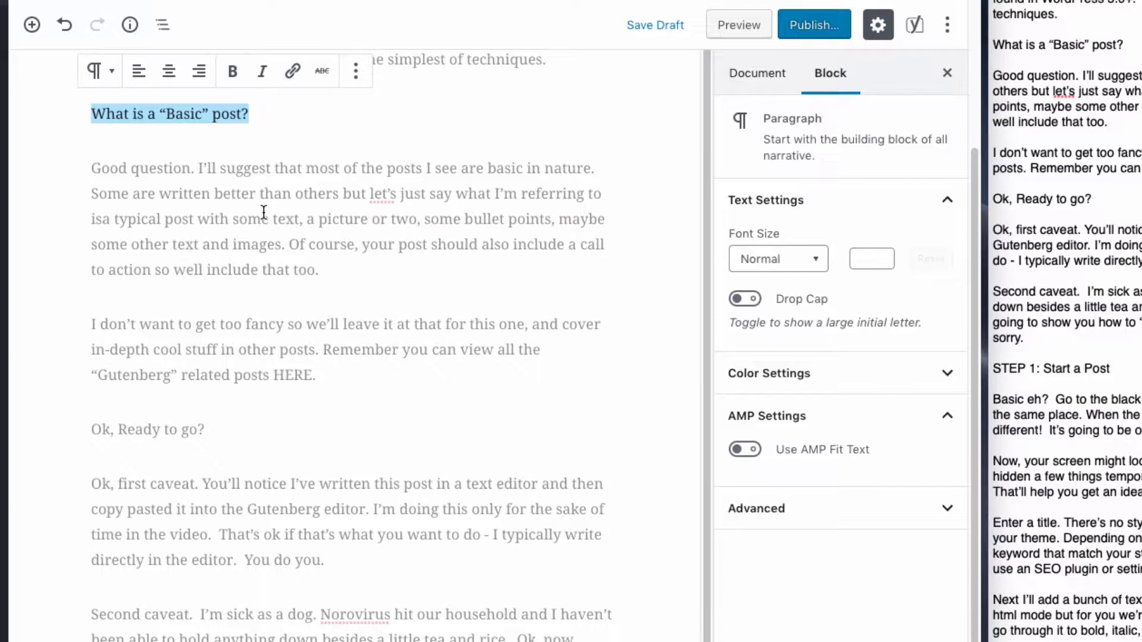
{"action": "left_click", "coordinate": [102, 74]}
{"action": "left_click", "coordinate": [137, 189]}
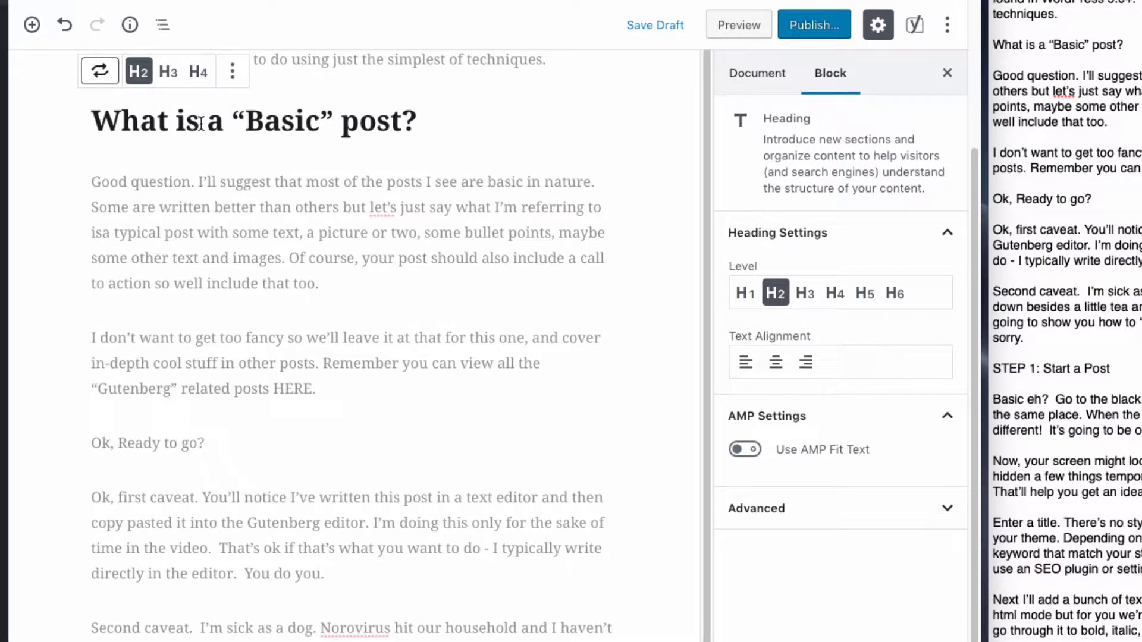
{"action": "left_click", "coordinate": [169, 74]}
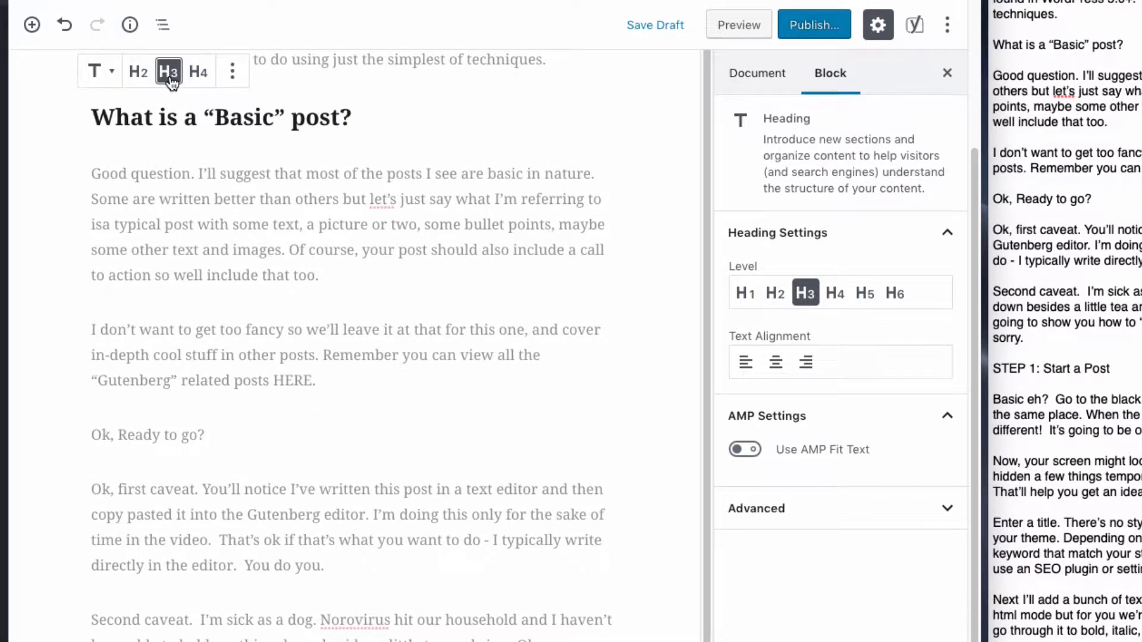
{"action": "left_click", "coordinate": [140, 75]}
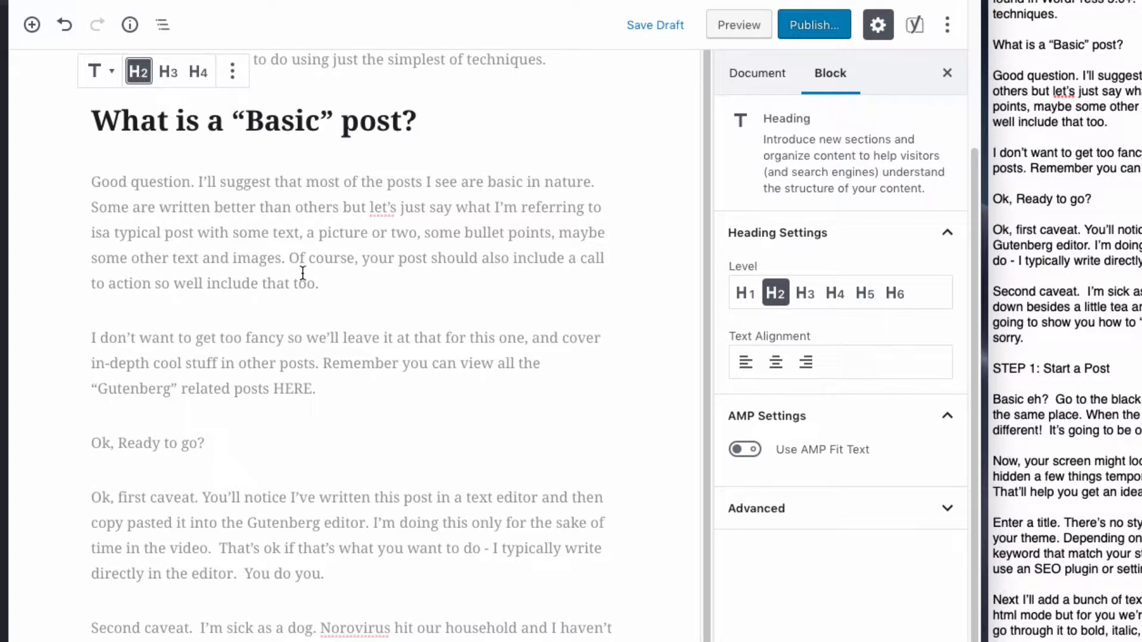
Convert the “Ok, Ready to go?” paragraph to an H2 heading.
{"action": "left_click", "coordinate": [203, 443]}
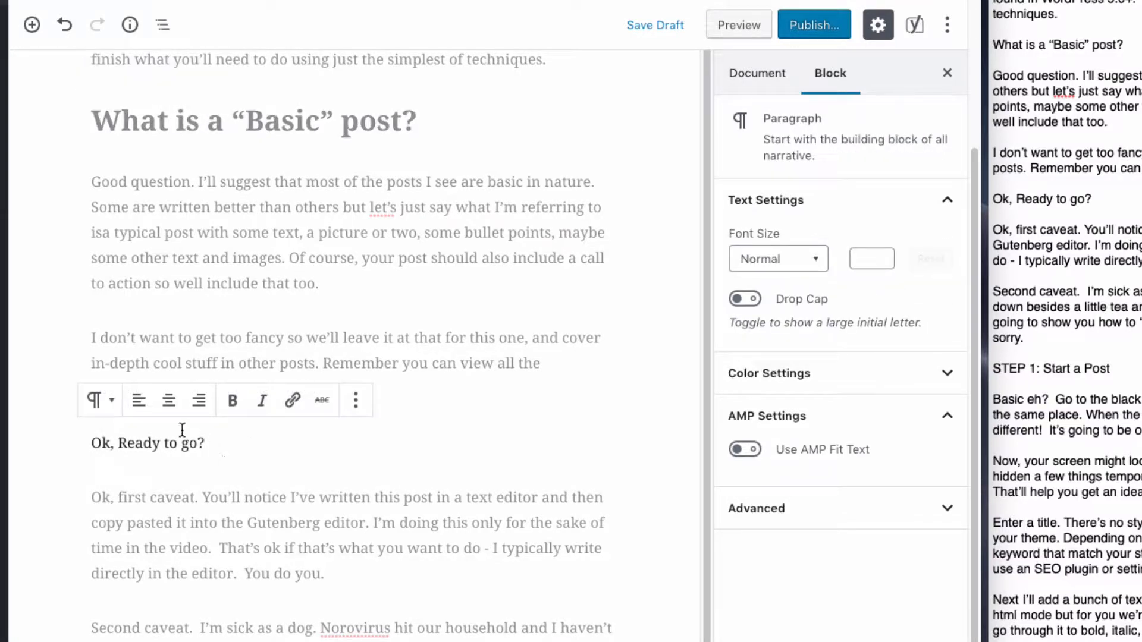
{"action": "left_click", "coordinate": [102, 402]}
{"action": "left_click", "coordinate": [147, 507]}
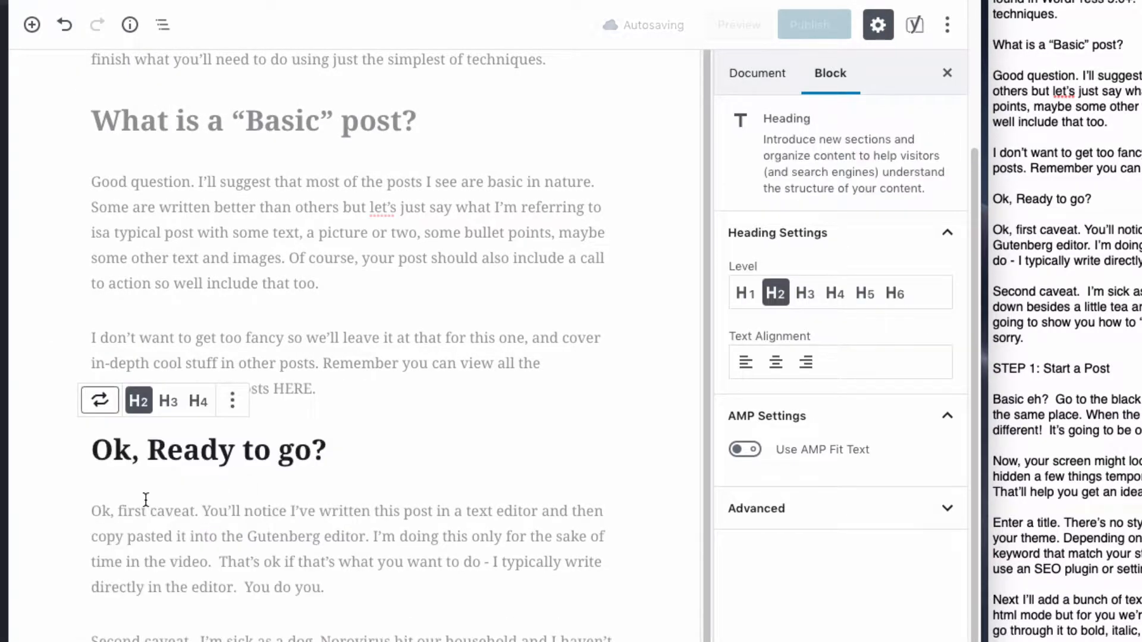
{"action": "left_click", "coordinate": [286, 526]}
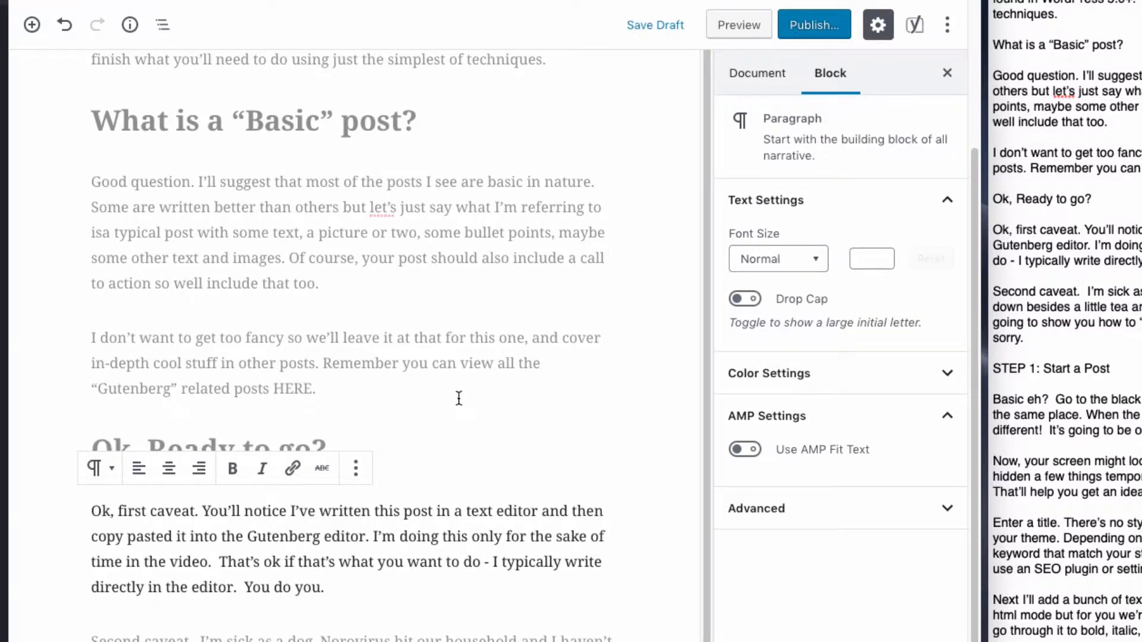
On the live site, open the “Understanding Gutenberg” post, go to its Gutenberg category archive, and copy that page's URL.
{"action": "left_click", "coordinate": [411, 361]}
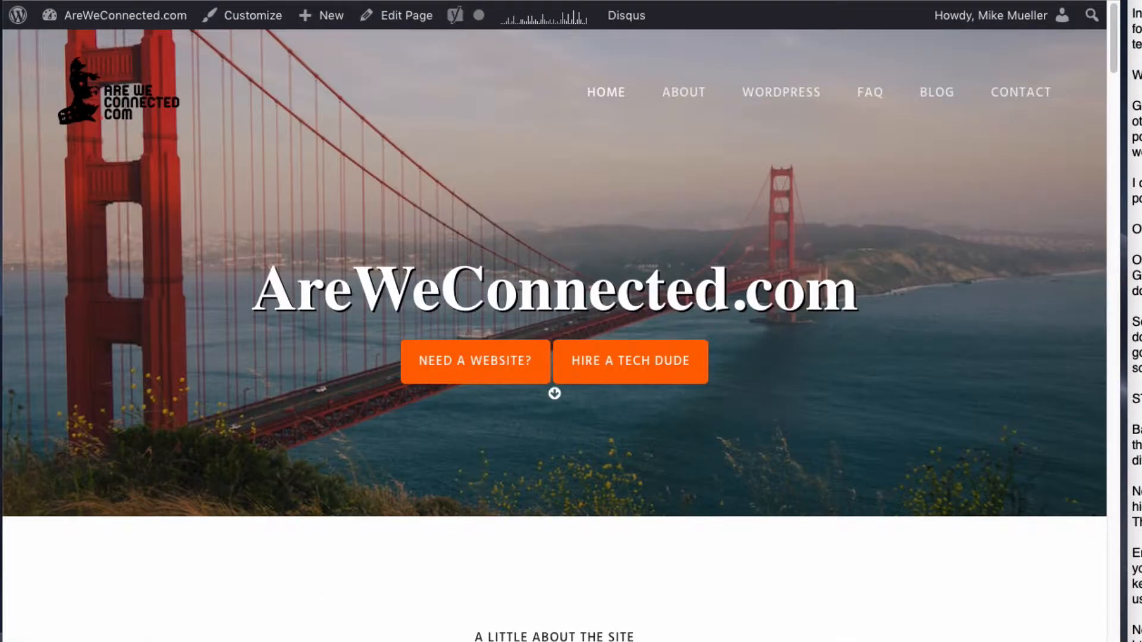
{"action": "scroll", "coordinate": [510, 589], "scroll_direction": "down", "scroll_amount": 10}
{"action": "scroll", "coordinate": [208, 574], "scroll_direction": "down", "scroll_amount": 3}
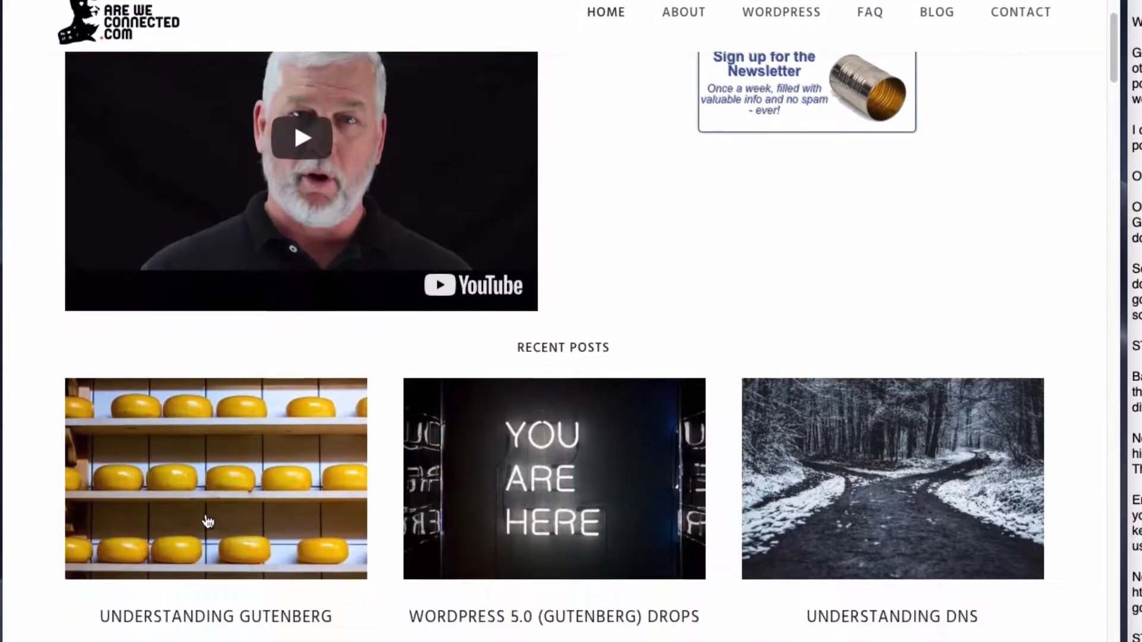
{"action": "left_click", "coordinate": [214, 439]}
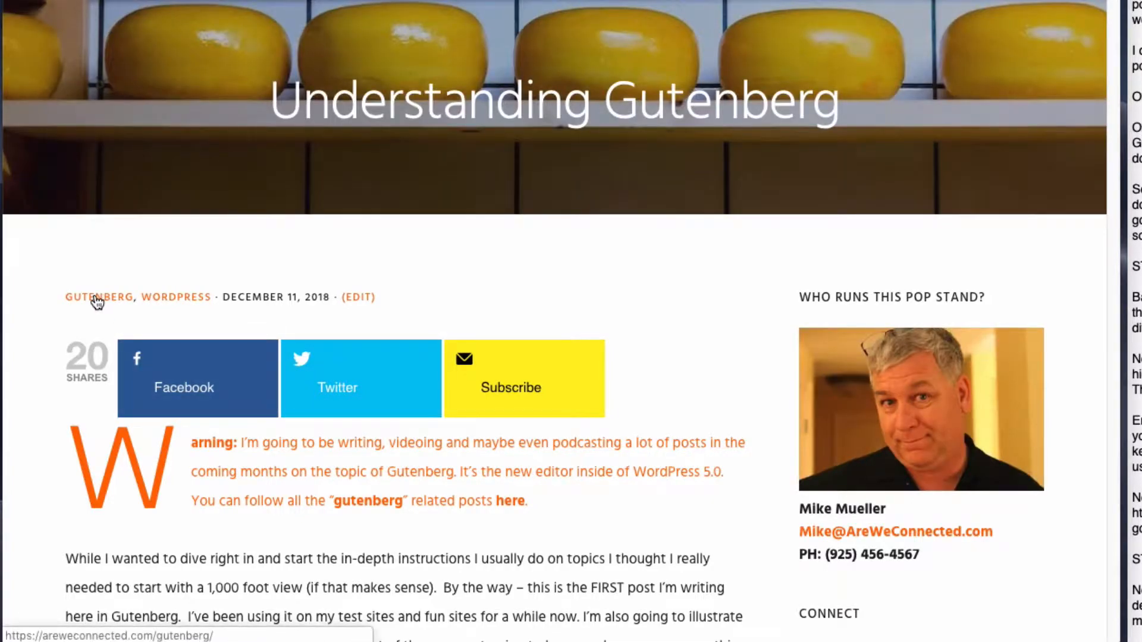
{"action": "left_click", "coordinate": [97, 303]}
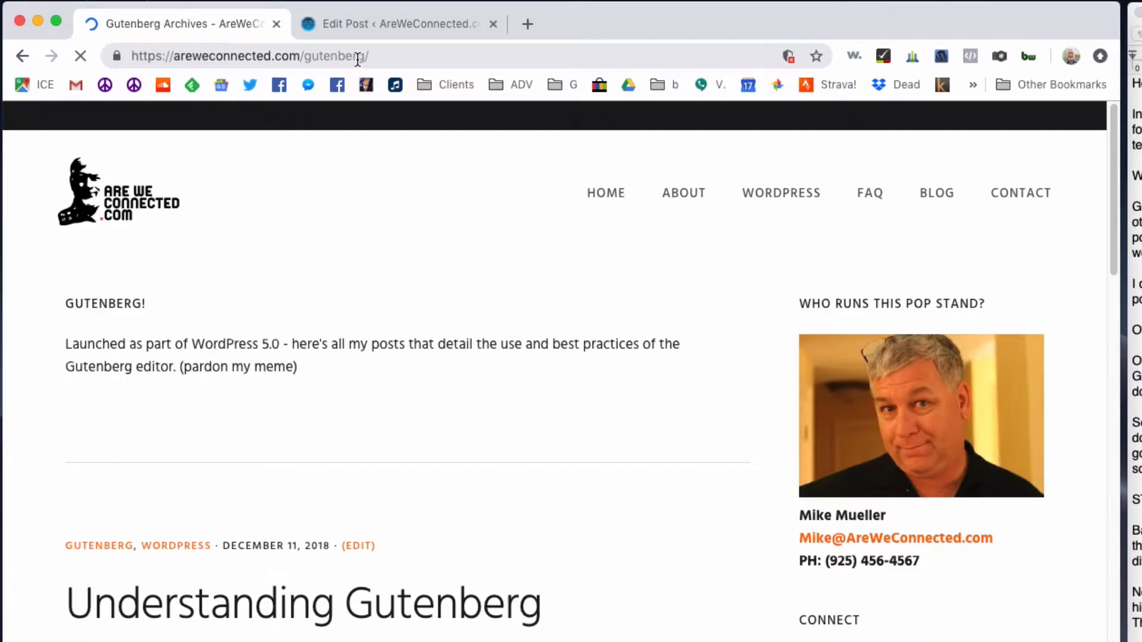
{"action": "left_click", "coordinate": [357, 56]}
{"action": "key", "text": "ctrl+c"}
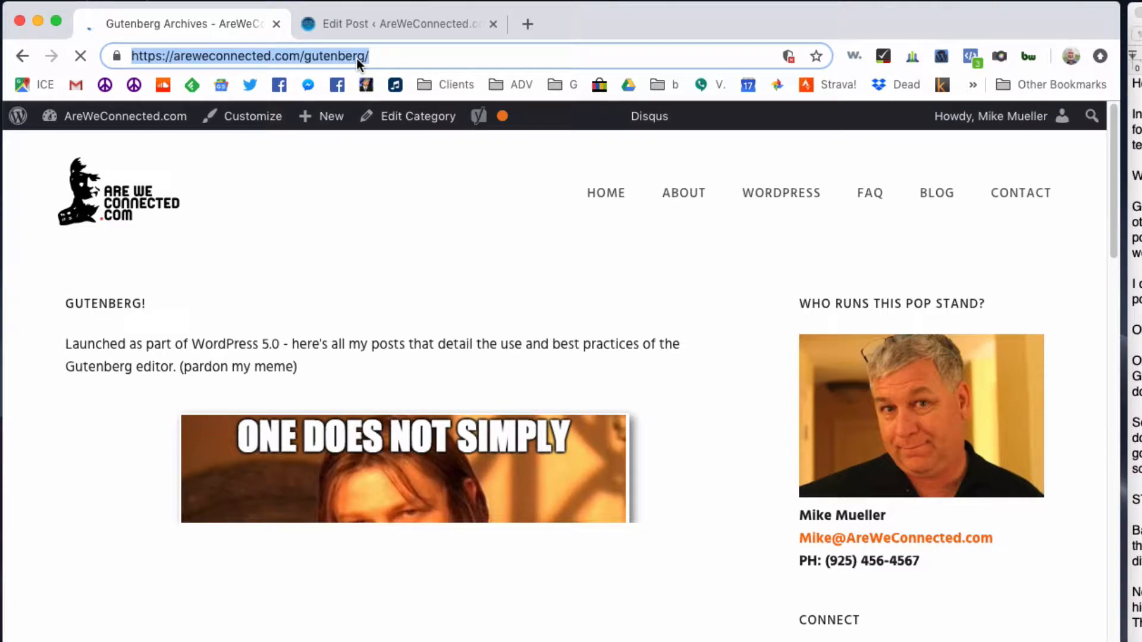
{"action": "left_click", "coordinate": [377, 26]}
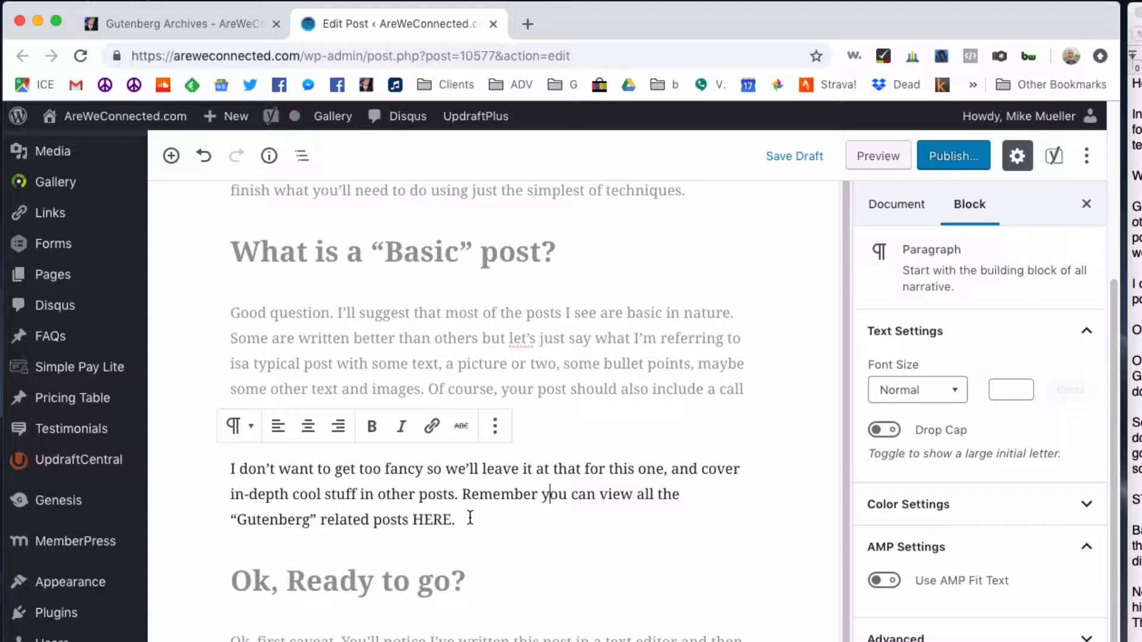
{"action": "left_click_drag", "start_coordinate": [453, 518], "coordinate": [434, 480]}
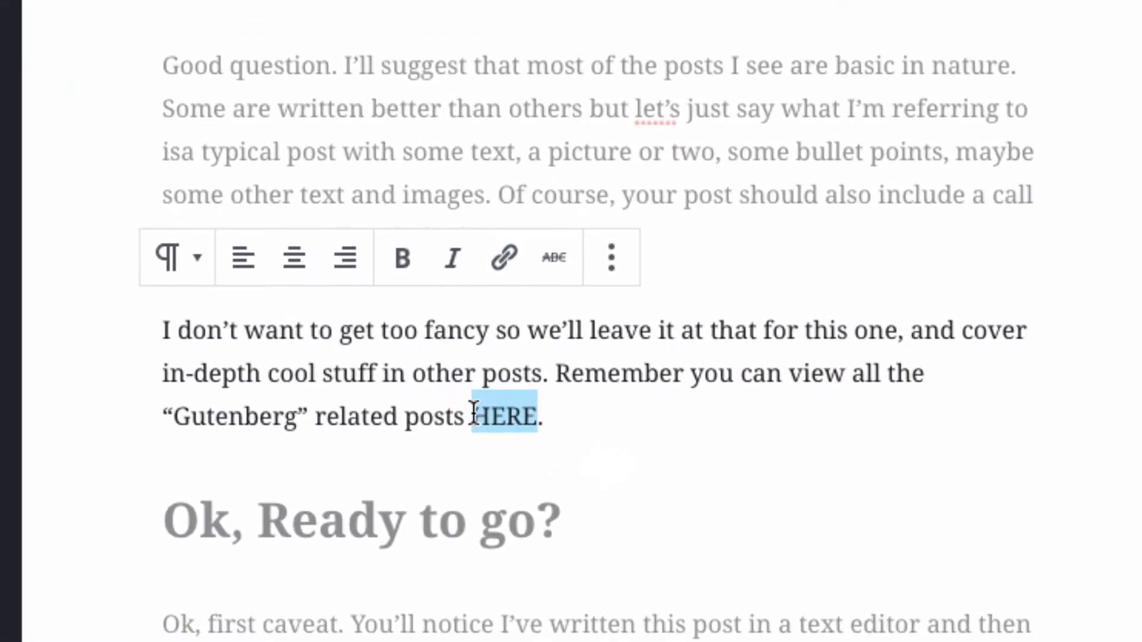
{"action": "left_click", "coordinate": [505, 260]}
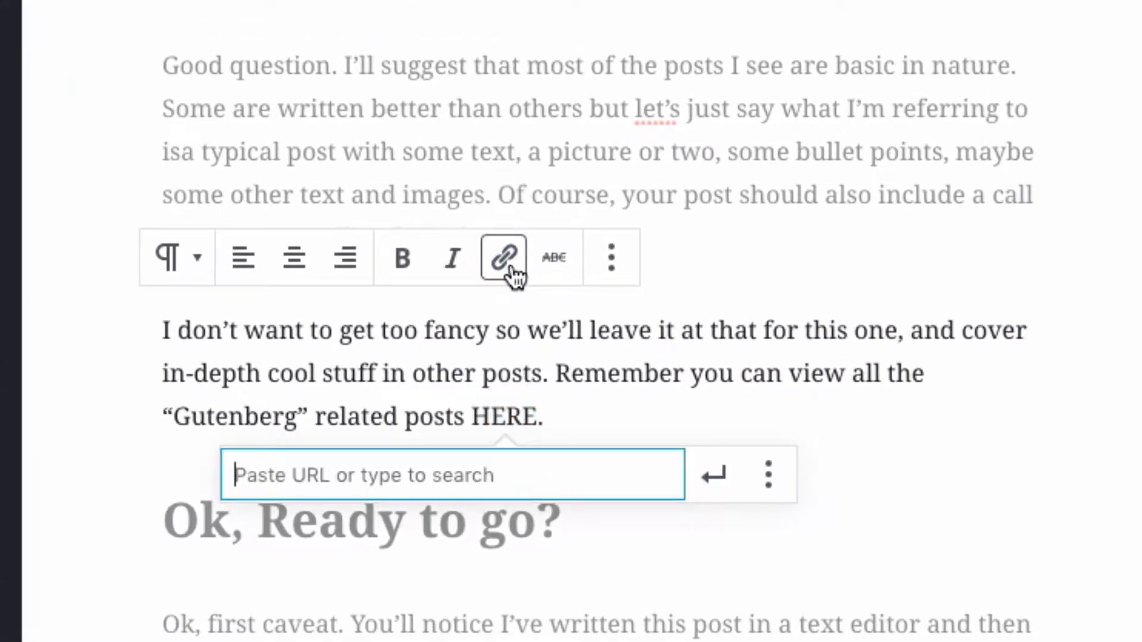
{"action": "key", "text": "ctrl+v"}
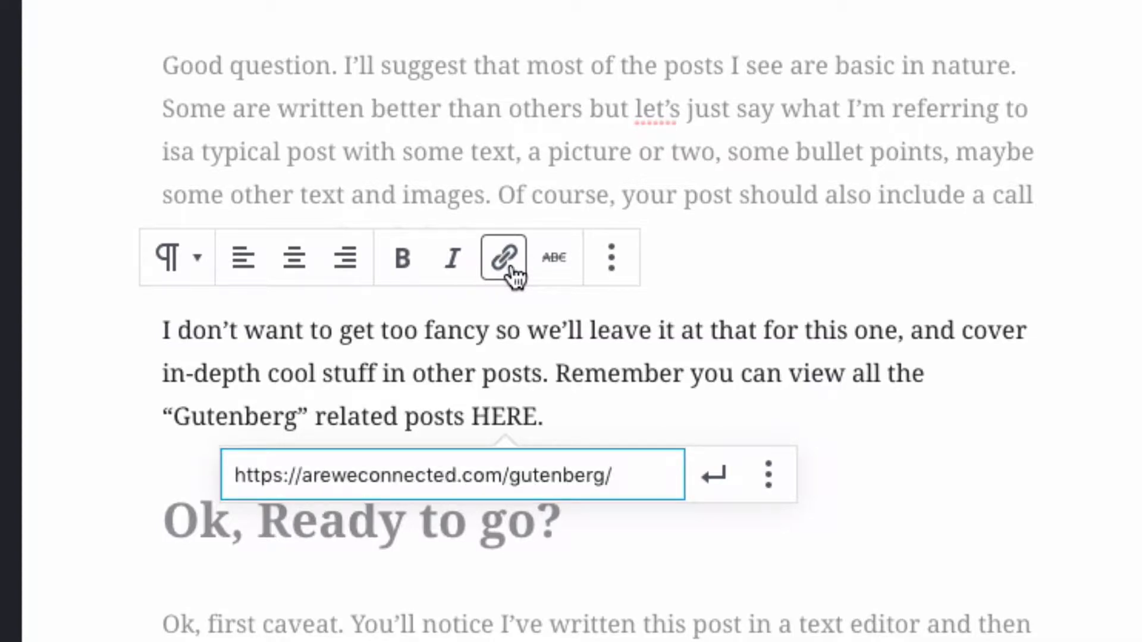
{"action": "key", "text": "Return"}
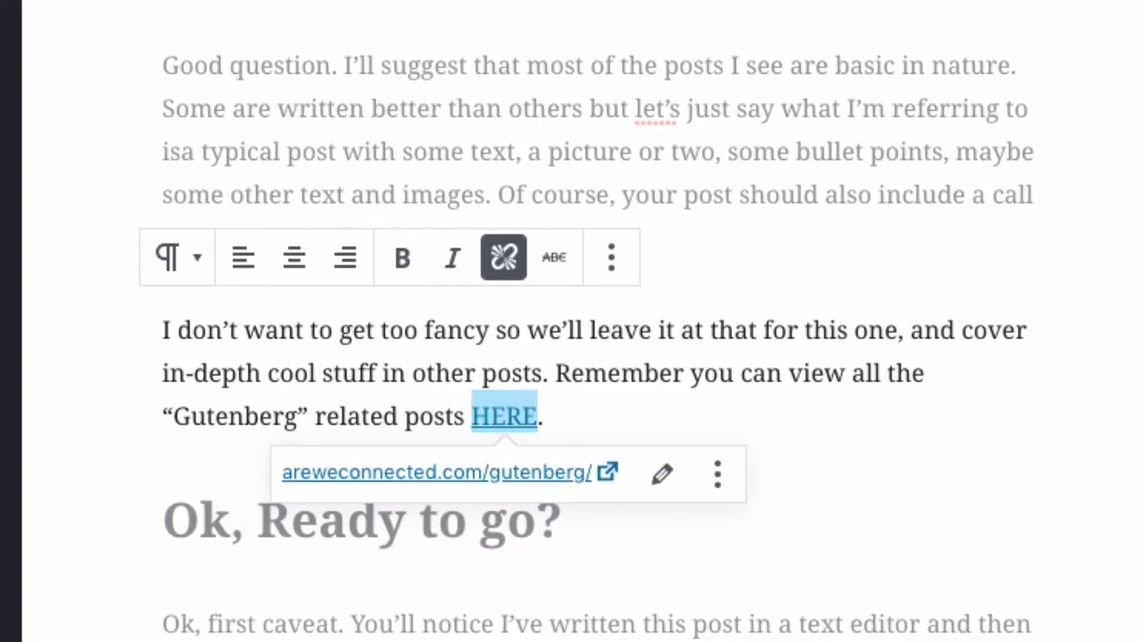
{"action": "left_click", "coordinate": [675, 332]}
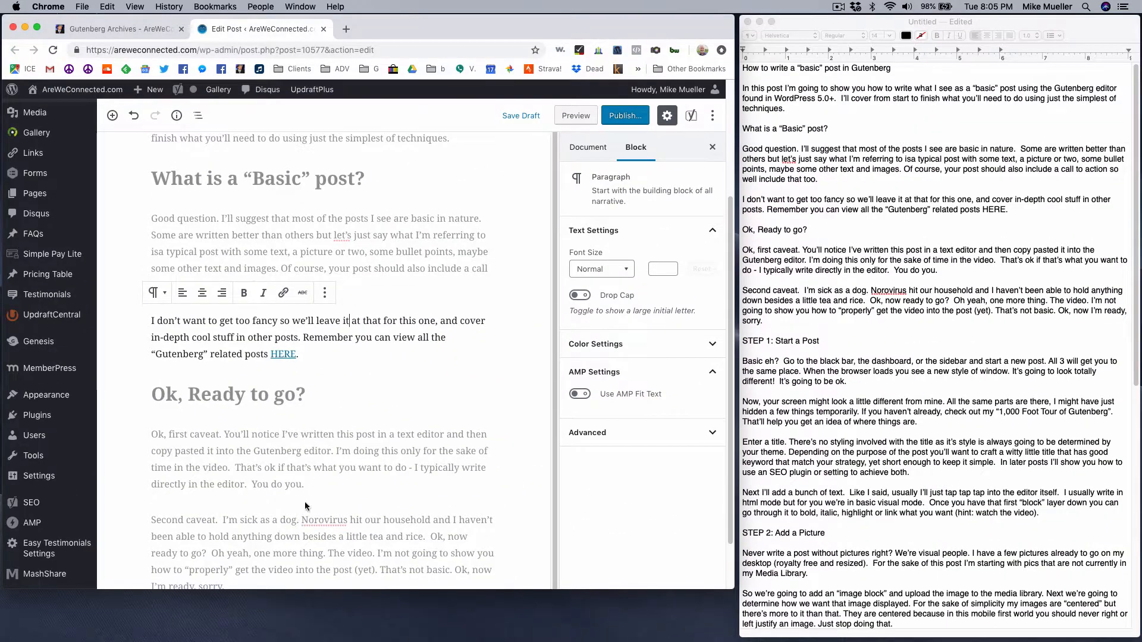
Insert an image block directly after the “Ok, first caveat” paragraph.
{"action": "scroll", "coordinate": [315, 500], "scroll_direction": "down", "scroll_amount": 3}
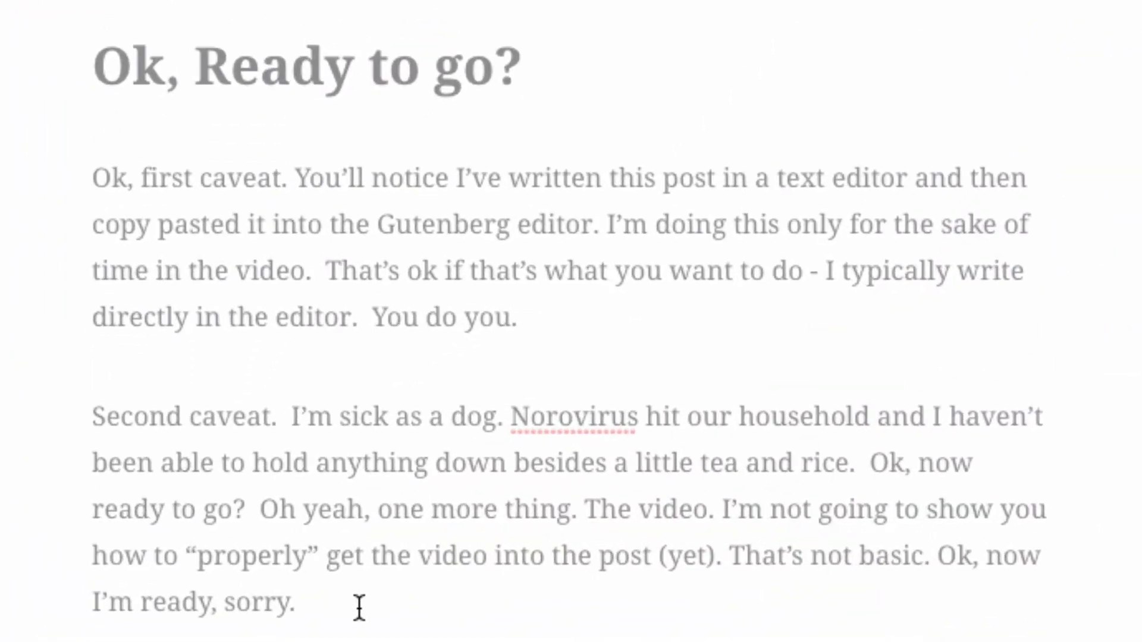
{"action": "left_click", "coordinate": [539, 317]}
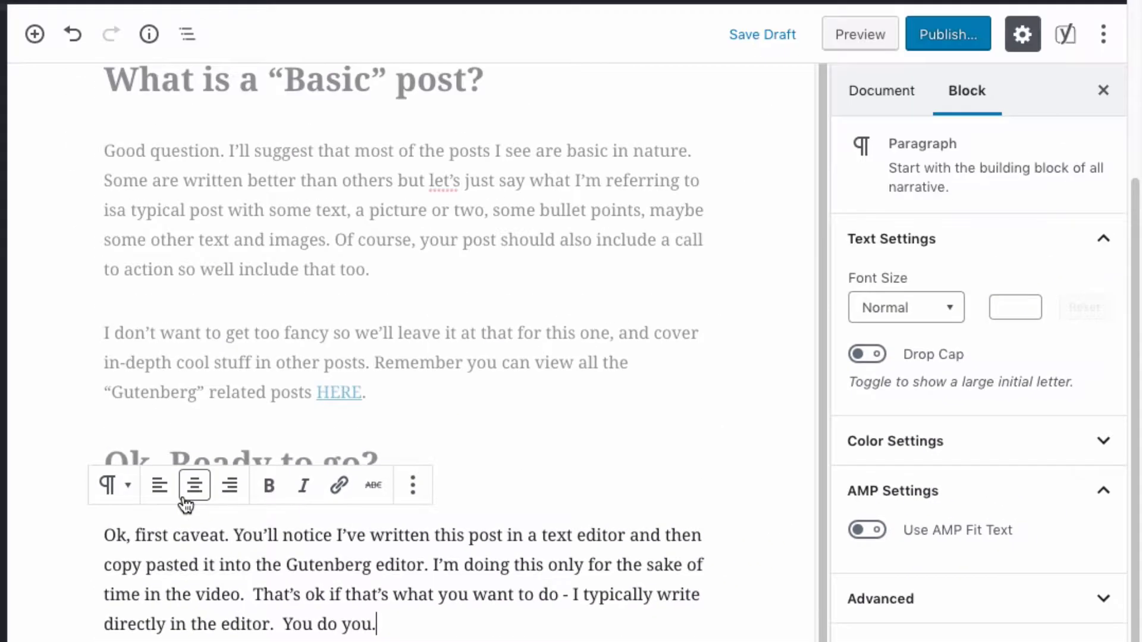
{"action": "key", "text": "Return"}
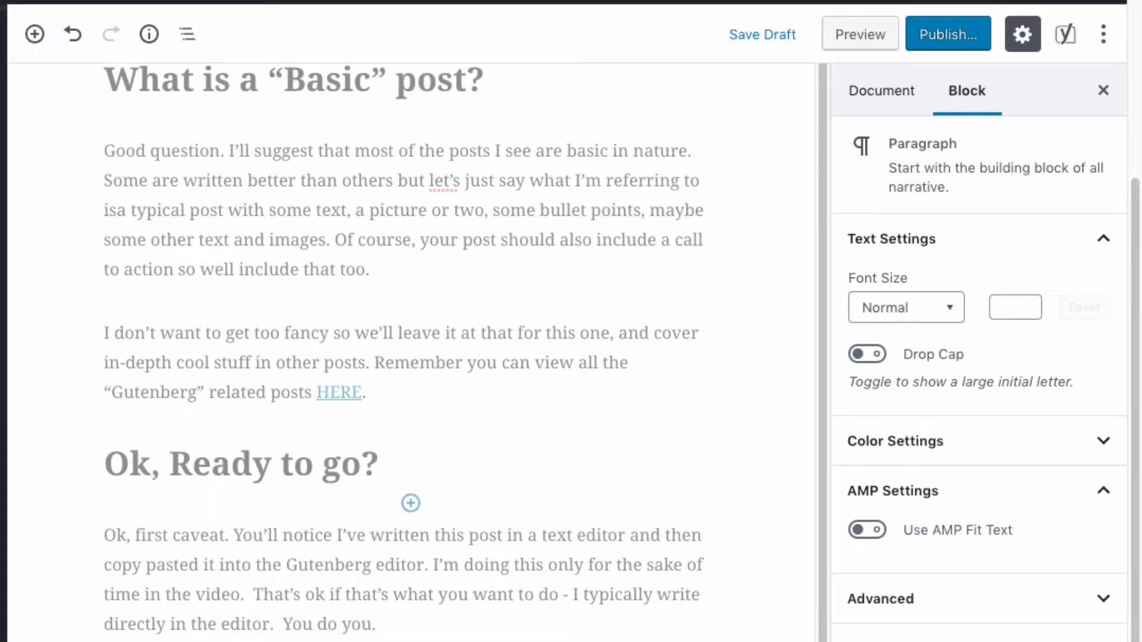
{"action": "left_click", "coordinate": [34, 35]}
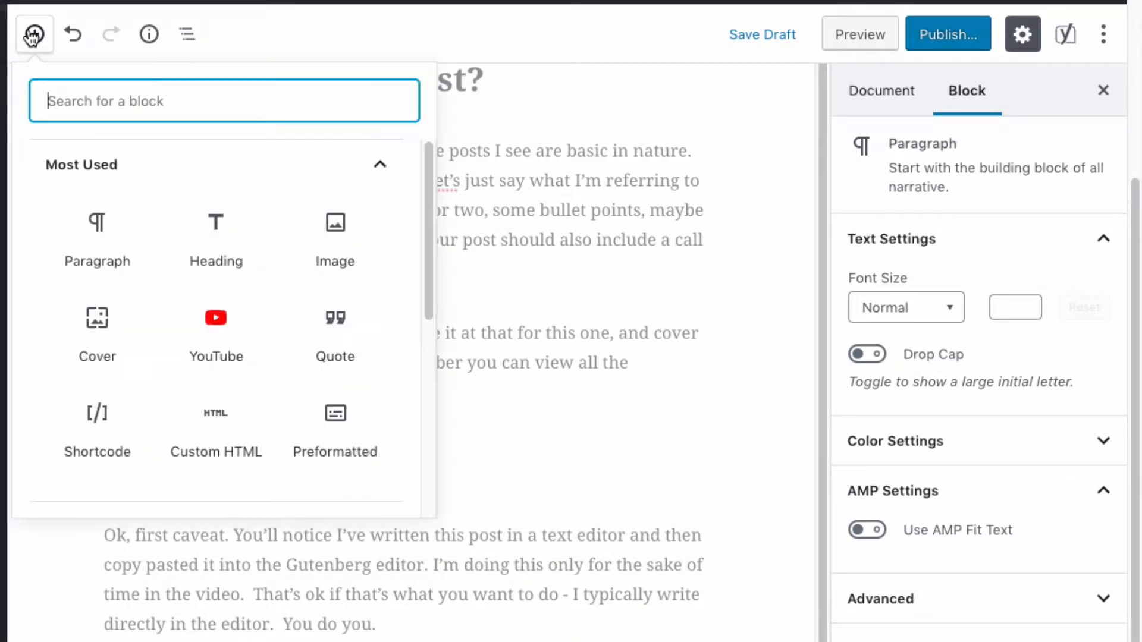
{"action": "left_click", "coordinate": [347, 233]}
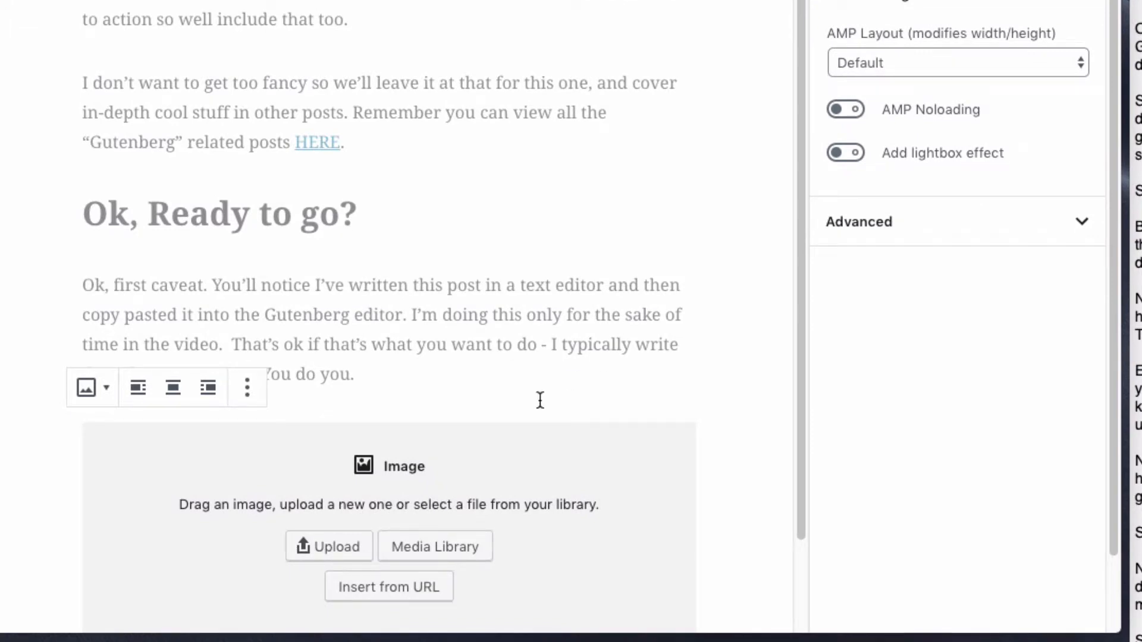
Upload “Im sick in bed.jpg” from the Desktop into the new image block.
{"action": "scroll", "coordinate": [556, 494], "scroll_direction": "down", "scroll_amount": 3}
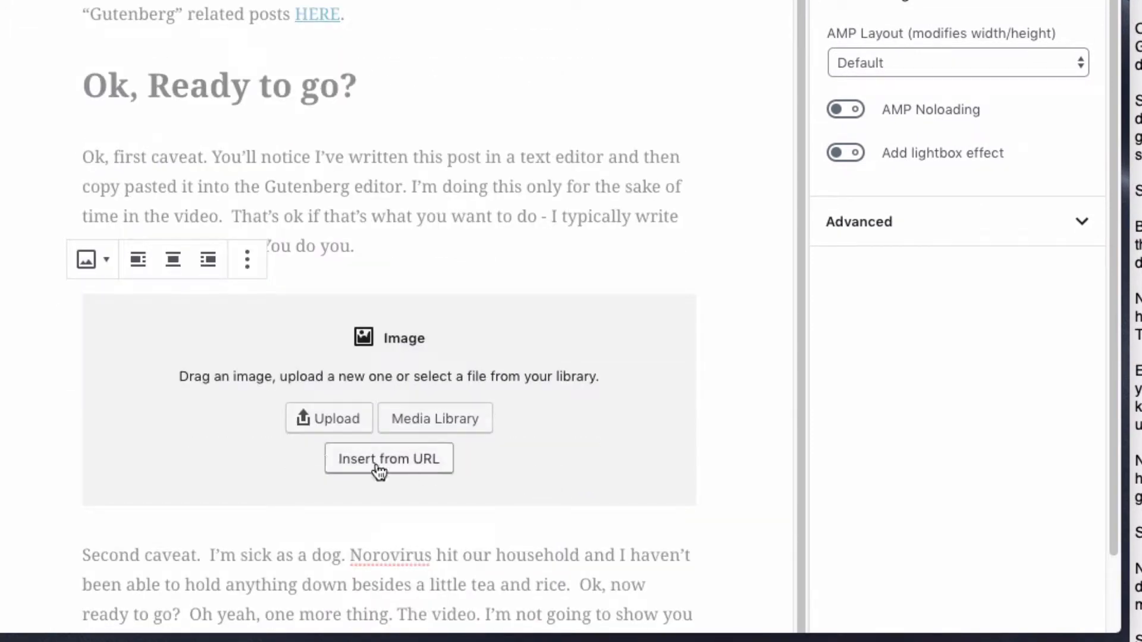
{"action": "left_click", "coordinate": [304, 422]}
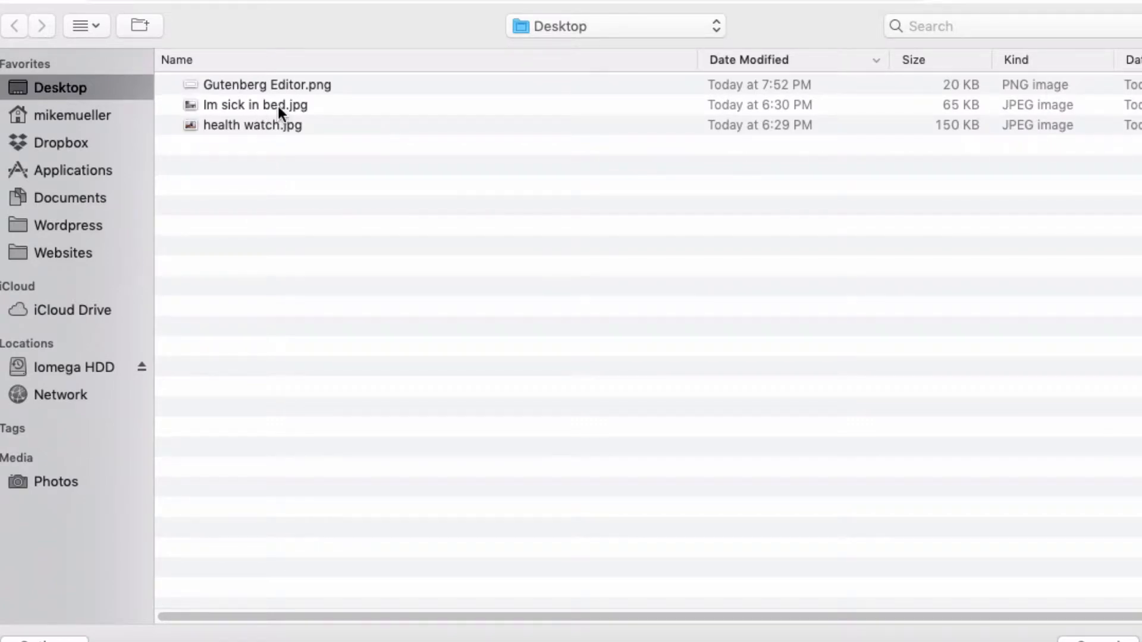
{"action": "left_click", "coordinate": [277, 106]}
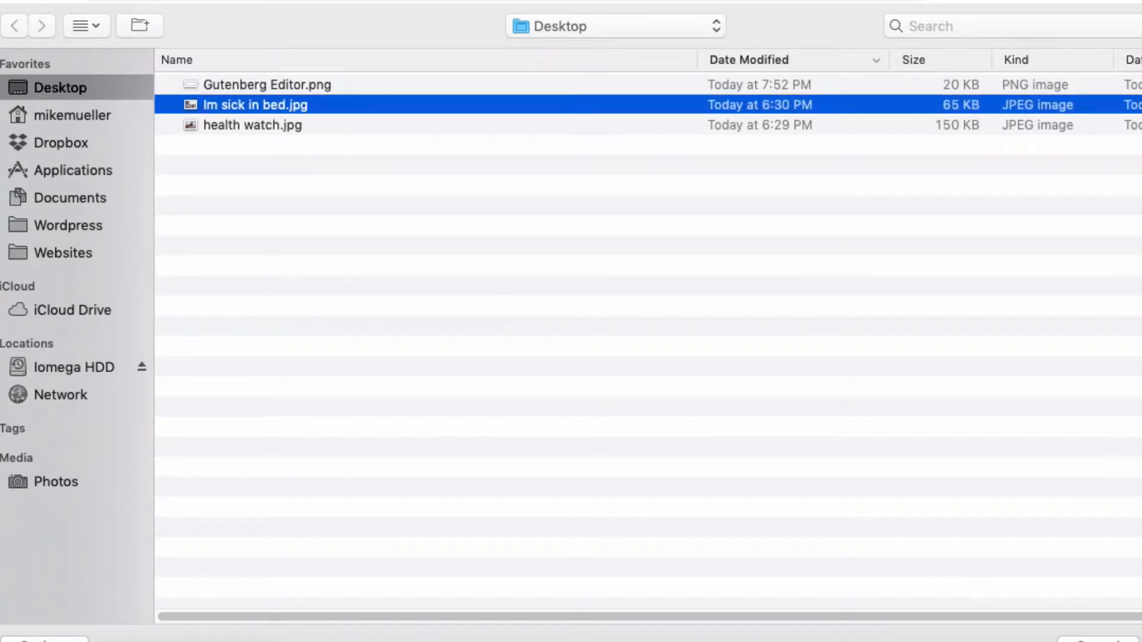
{"action": "left_click", "coordinate": [1141, 641]}
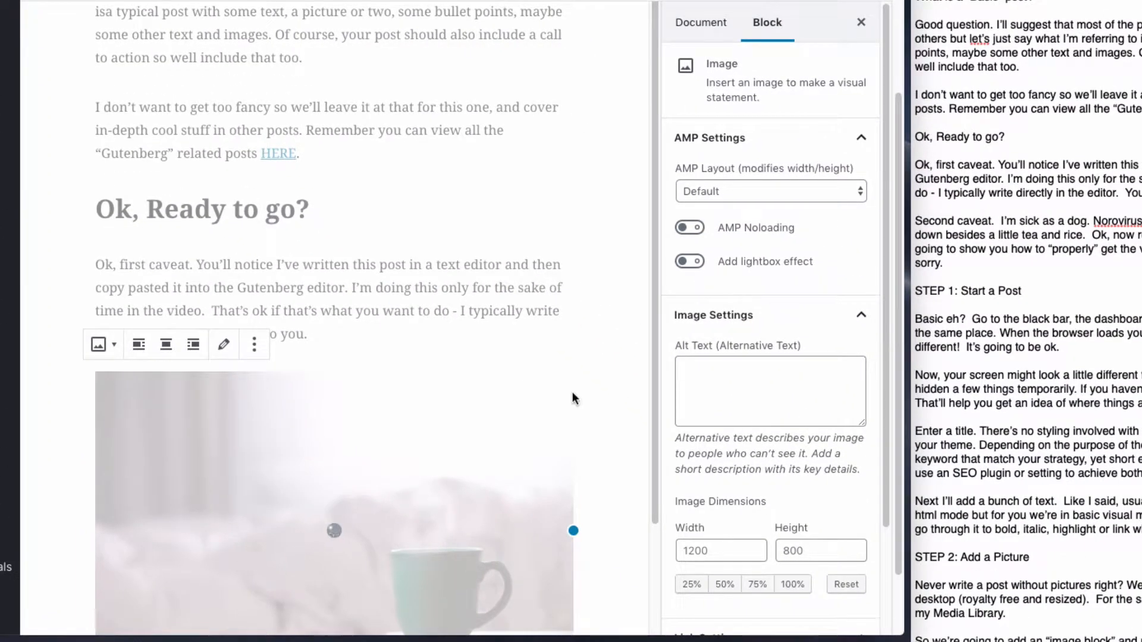
Give the uploaded mug image the caption “Blah”.
{"action": "scroll", "coordinate": [572, 393], "scroll_direction": "down", "scroll_amount": 1}
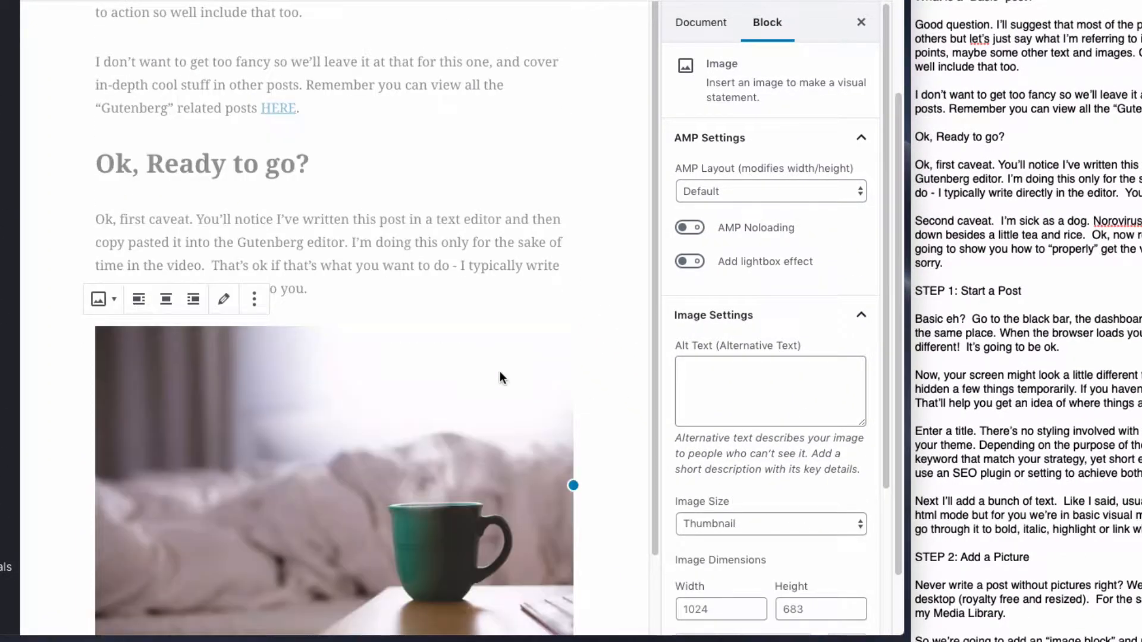
{"action": "scroll", "coordinate": [500, 378], "scroll_direction": "down", "scroll_amount": 4}
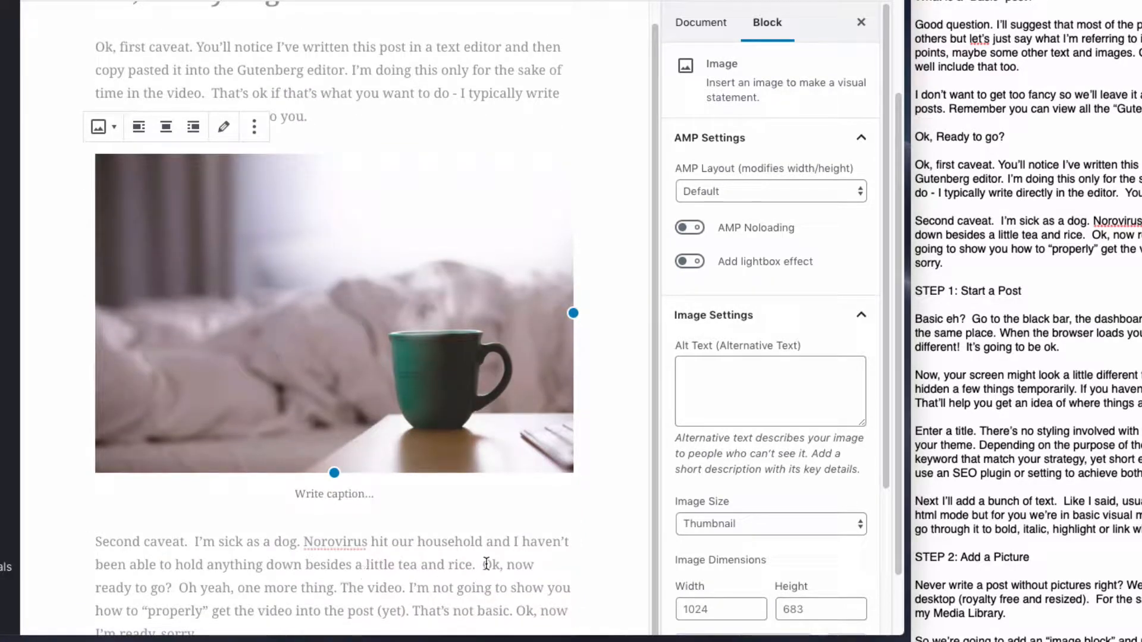
{"action": "left_click", "coordinate": [342, 498]}
{"action": "type", "text": "Blah"}
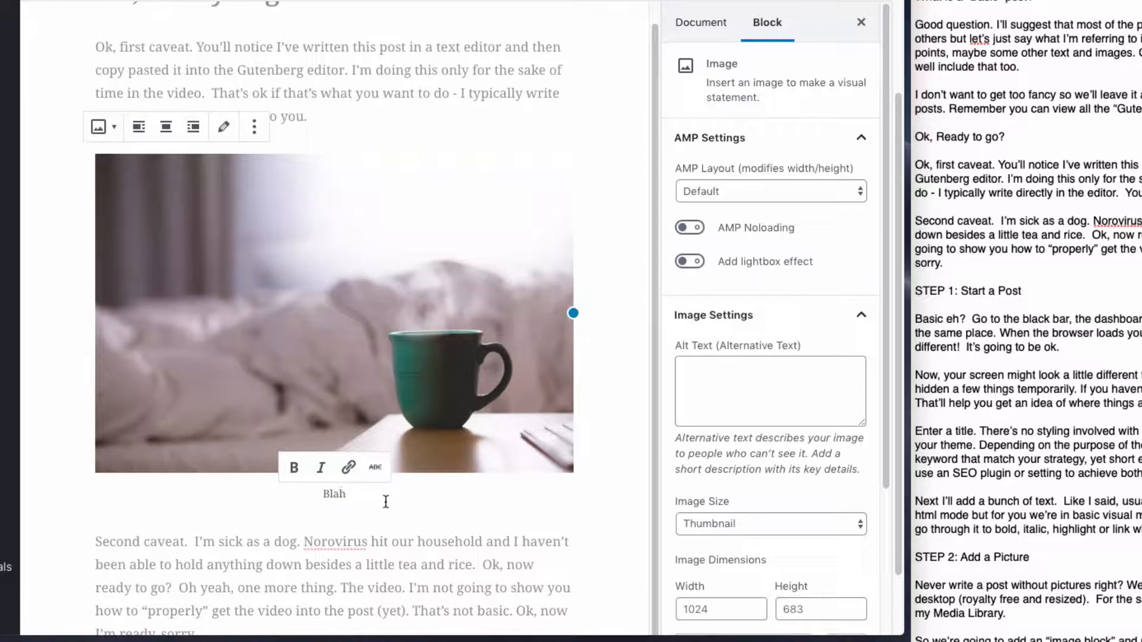
{"action": "left_click", "coordinate": [404, 544]}
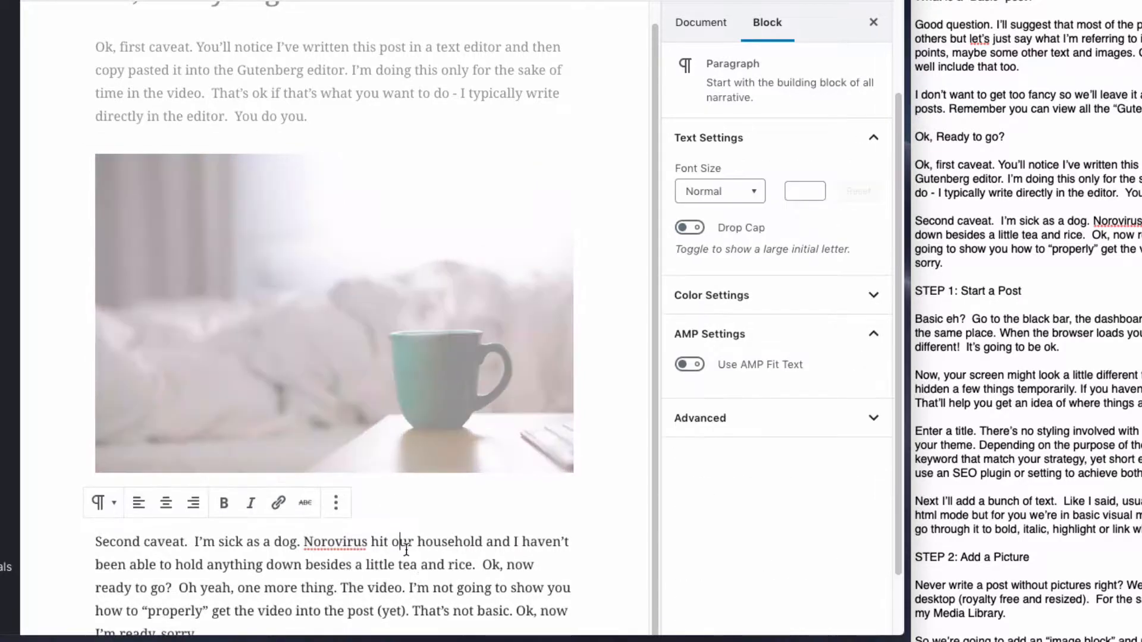
Center-align the mug image and look through its additional block options.
{"action": "left_click", "coordinate": [284, 328]}
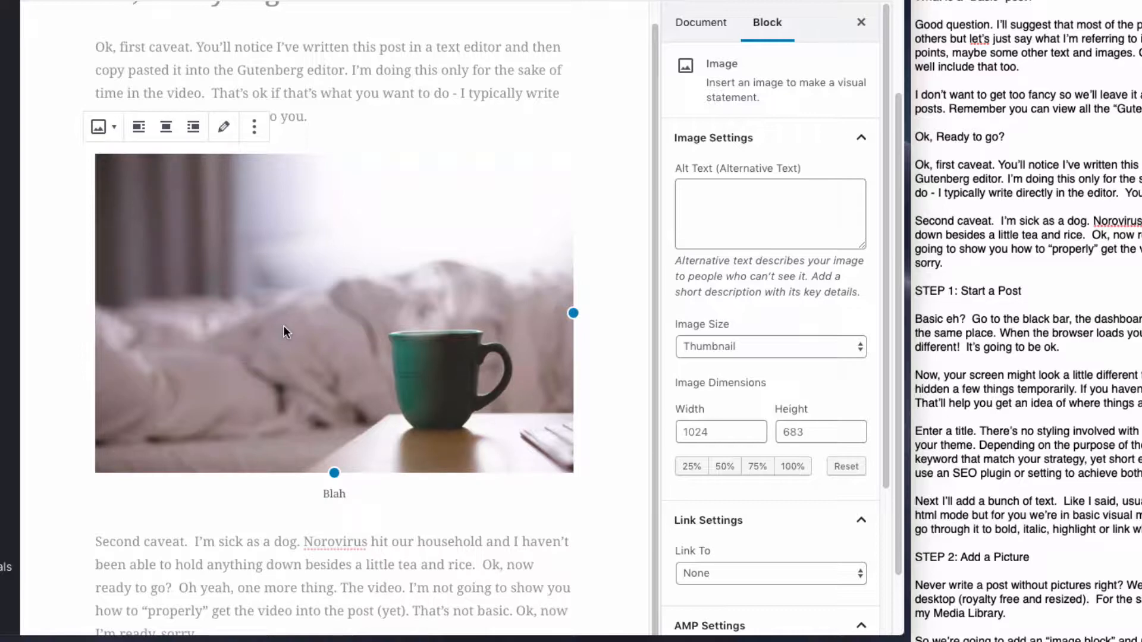
{"action": "left_click", "coordinate": [167, 127]}
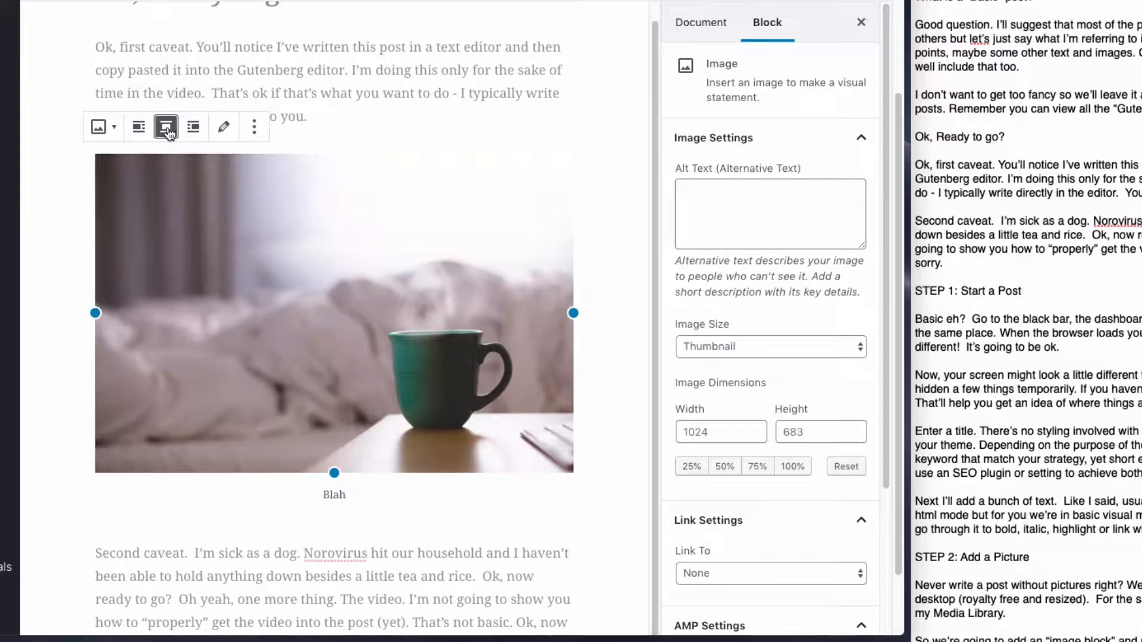
{"action": "left_click", "coordinate": [254, 127]}
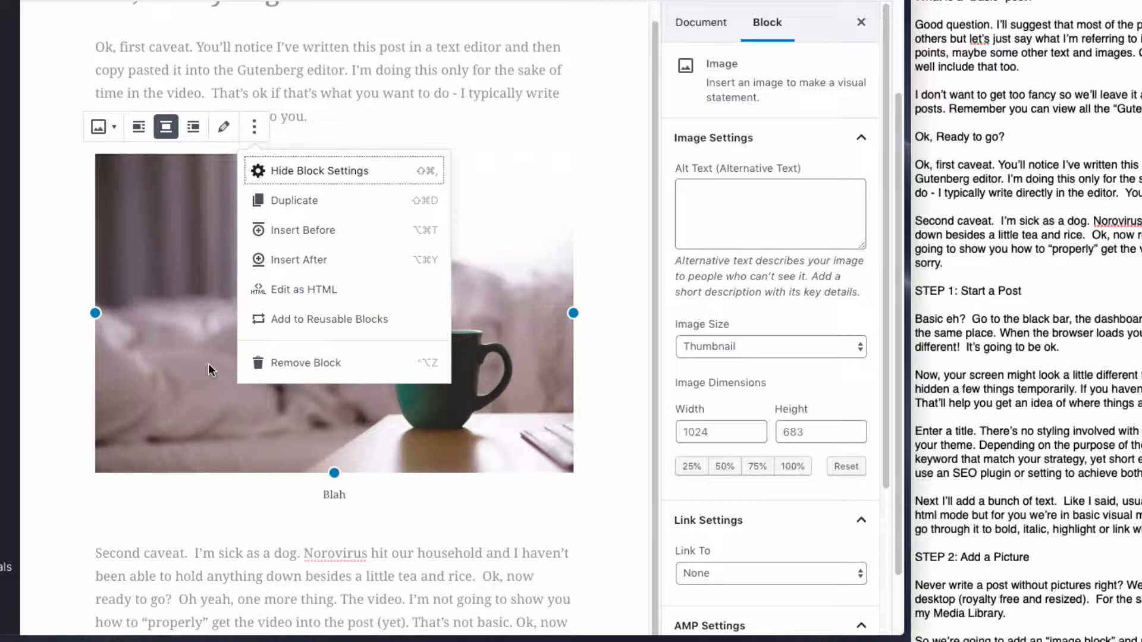
{"action": "left_click", "coordinate": [190, 357]}
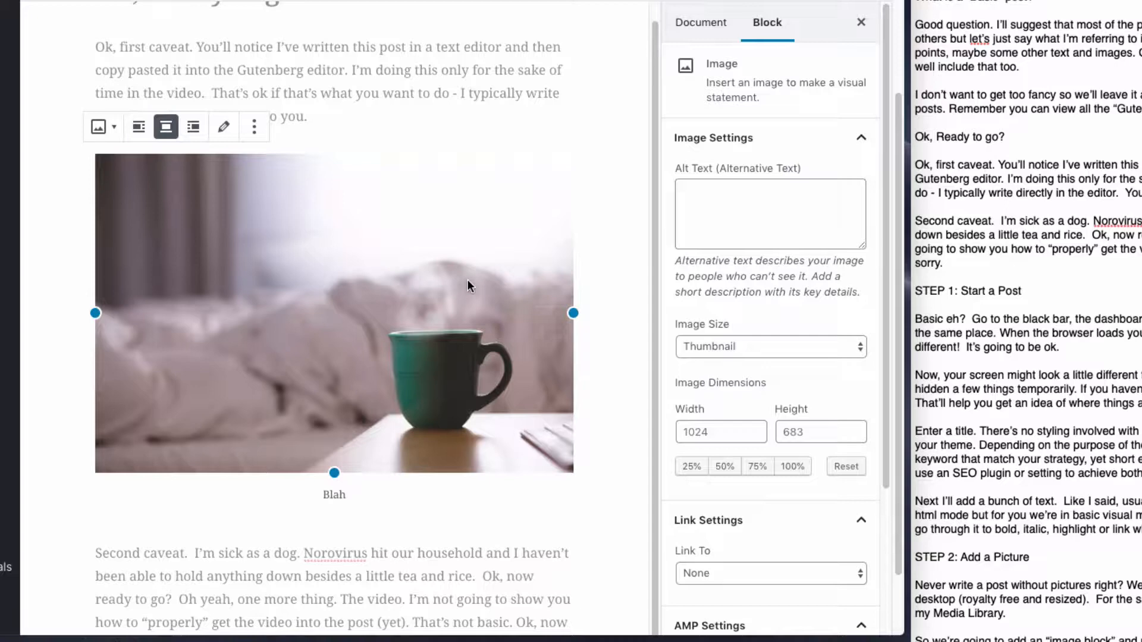
Set the mug image's alternative text to “I'm sooo freakin sick right now”.
{"action": "left_click", "coordinate": [756, 213]}
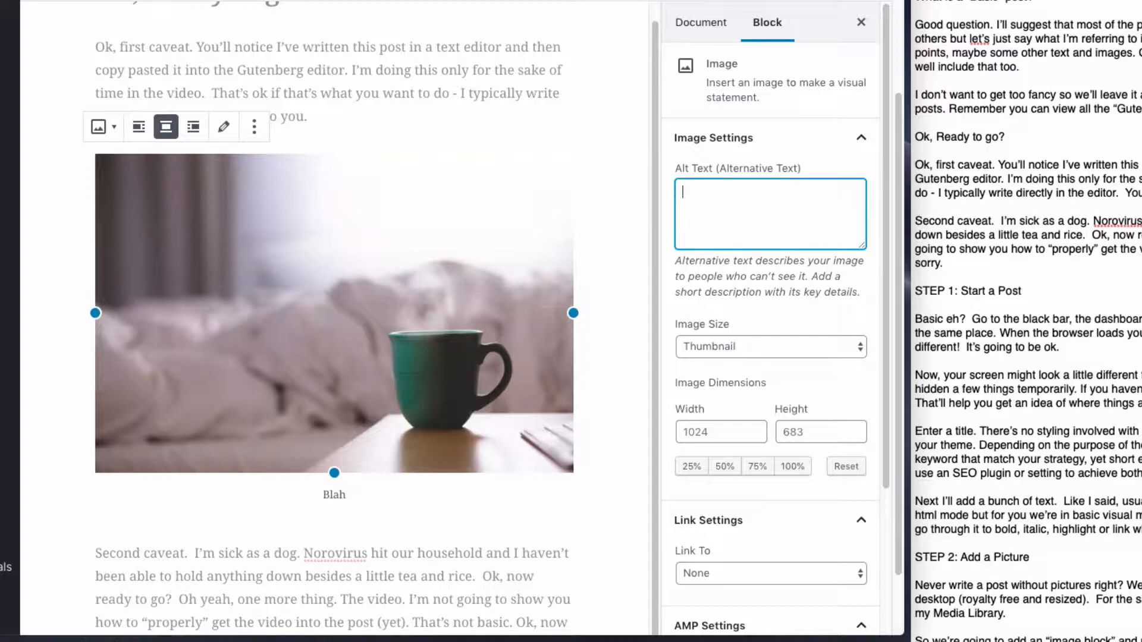
{"action": "type", "text": "I'm"}
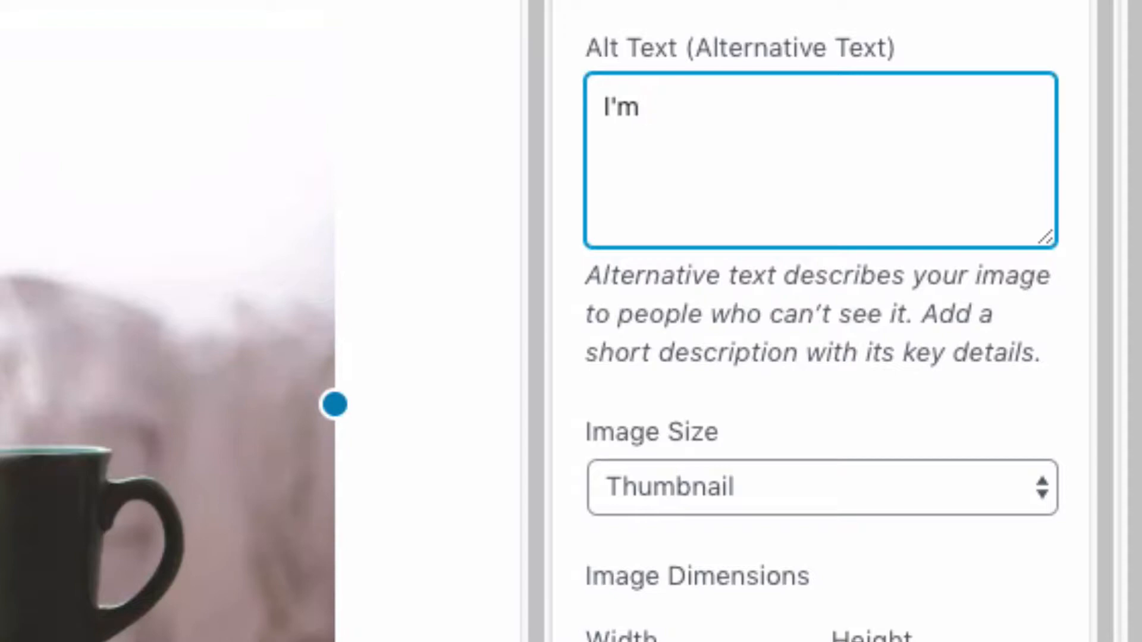
{"action": "type", "text": "sooo "}
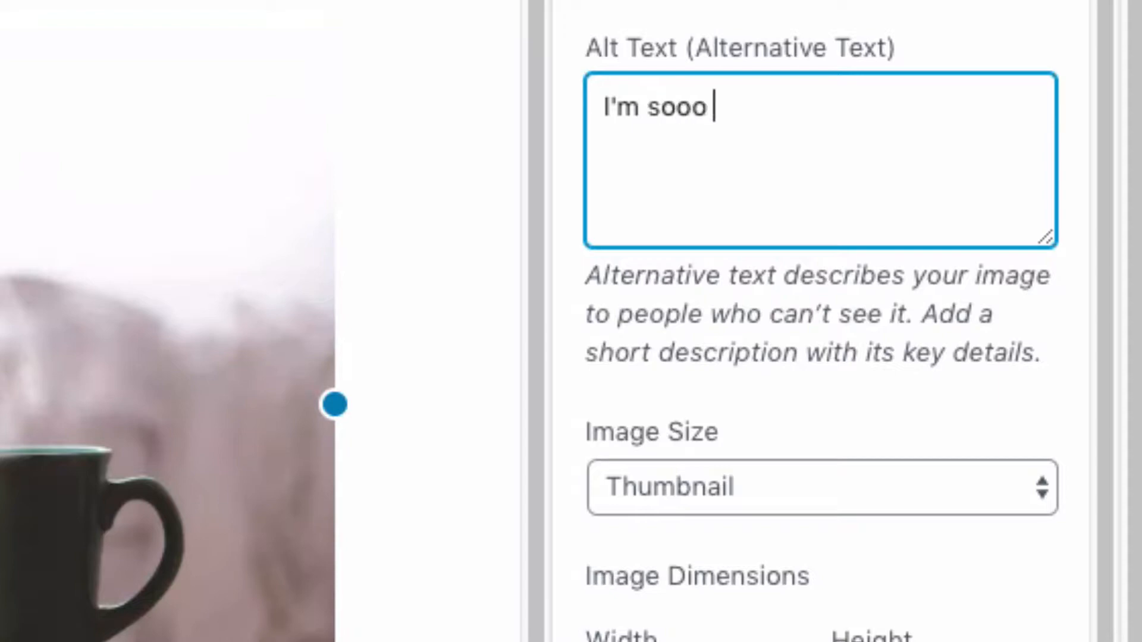
{"action": "type", "text": "freakin si"}
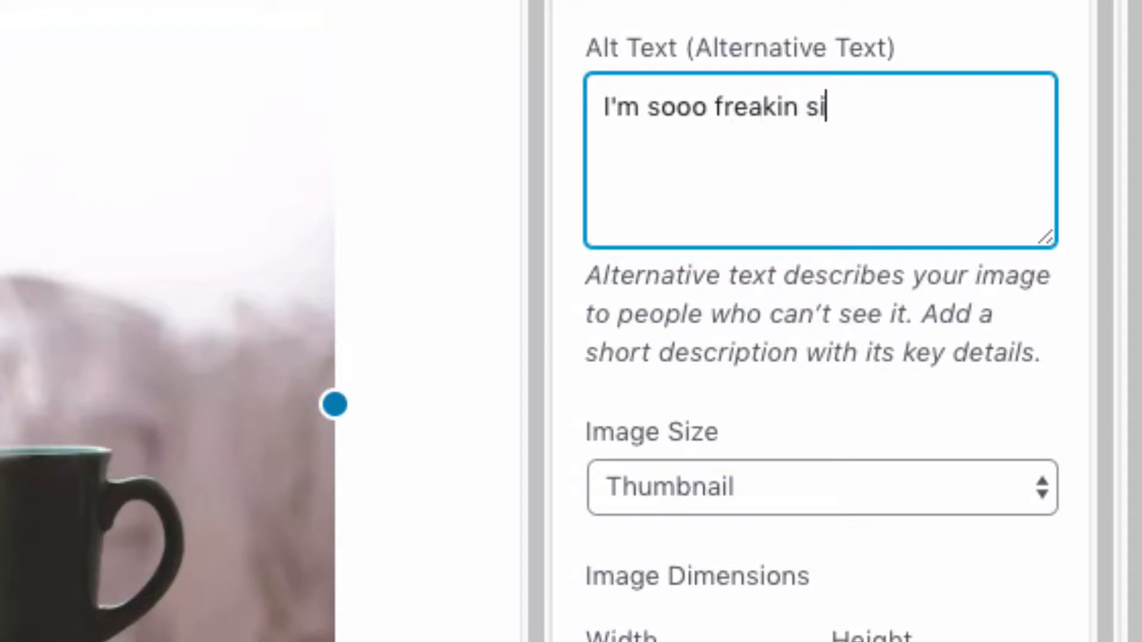
{"action": "type", "text": "ck righ"}
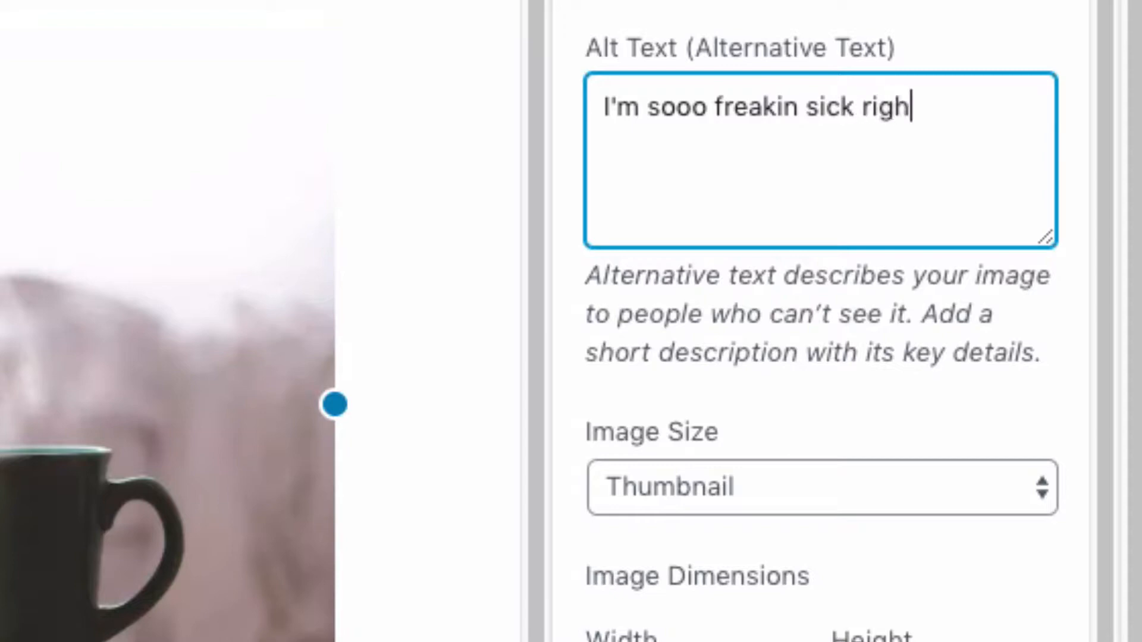
{"action": "type", "text": "t now"}
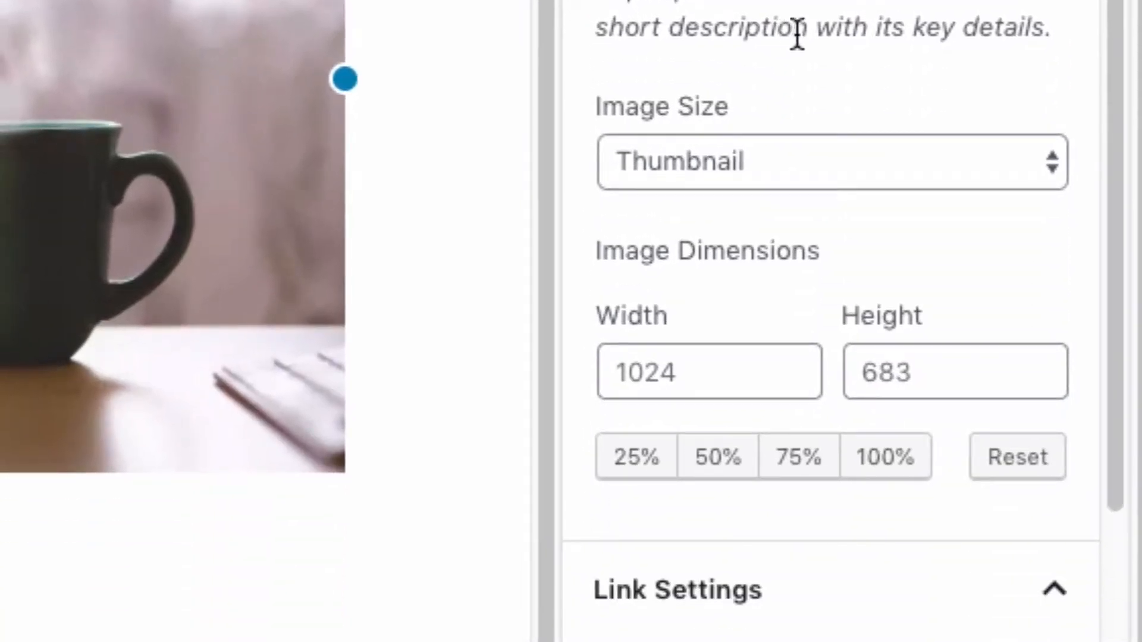
Set the mug image's size to Full Size and look through its link and AMP settings.
{"action": "left_click", "coordinate": [827, 163]}
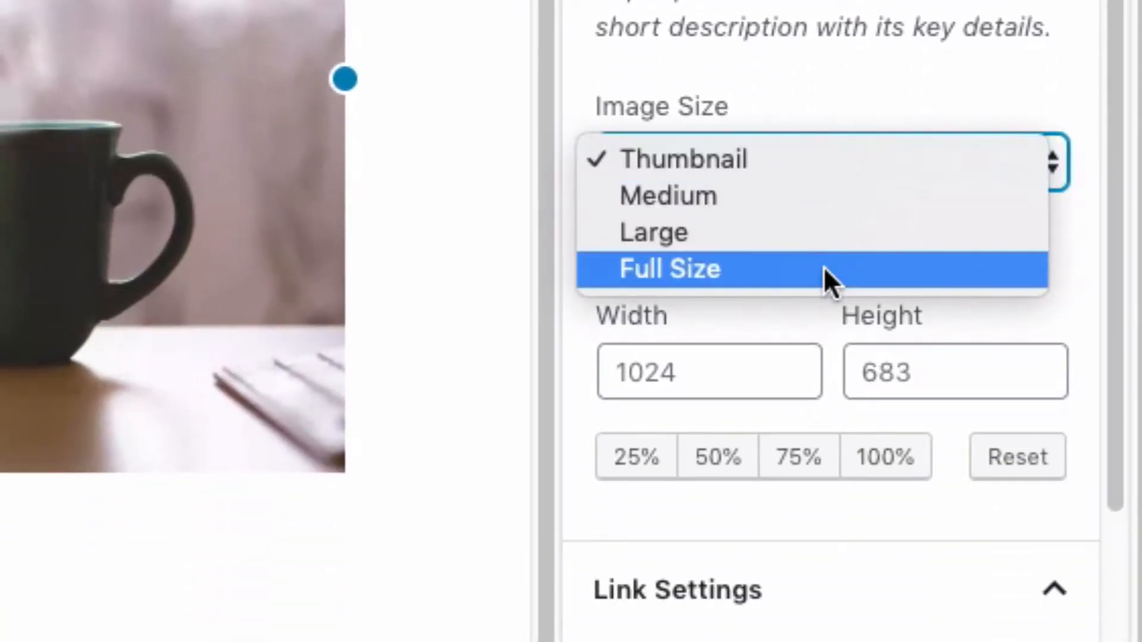
{"action": "left_click", "coordinate": [828, 270]}
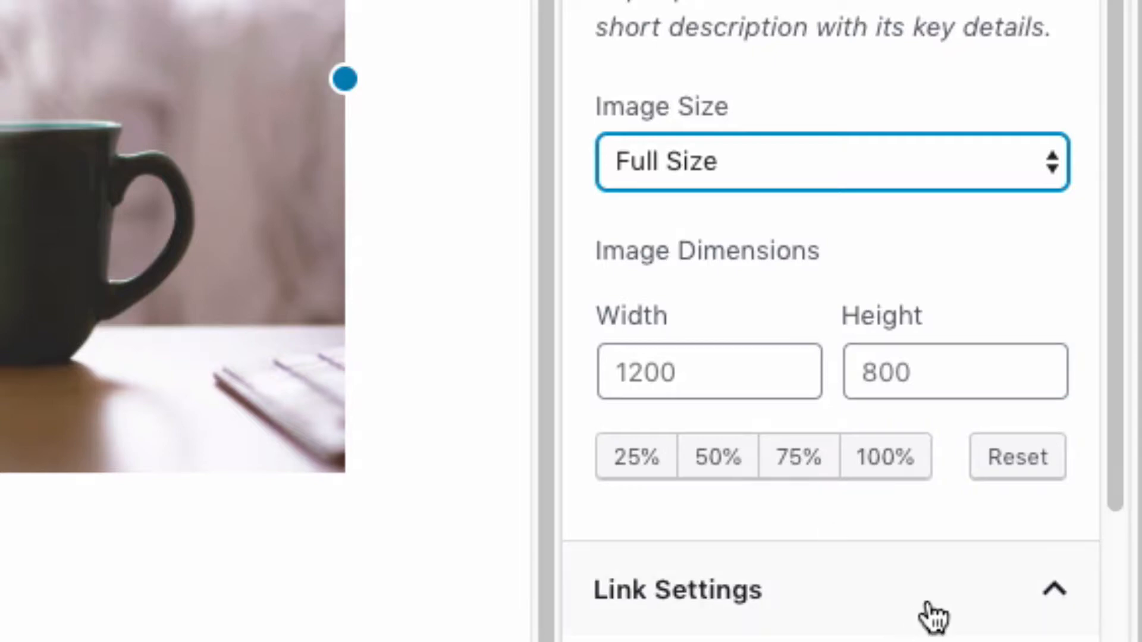
{"action": "scroll", "coordinate": [919, 583], "scroll_direction": "down", "scroll_amount": 5}
{"action": "scroll", "coordinate": [849, 584], "scroll_direction": "down", "scroll_amount": 3}
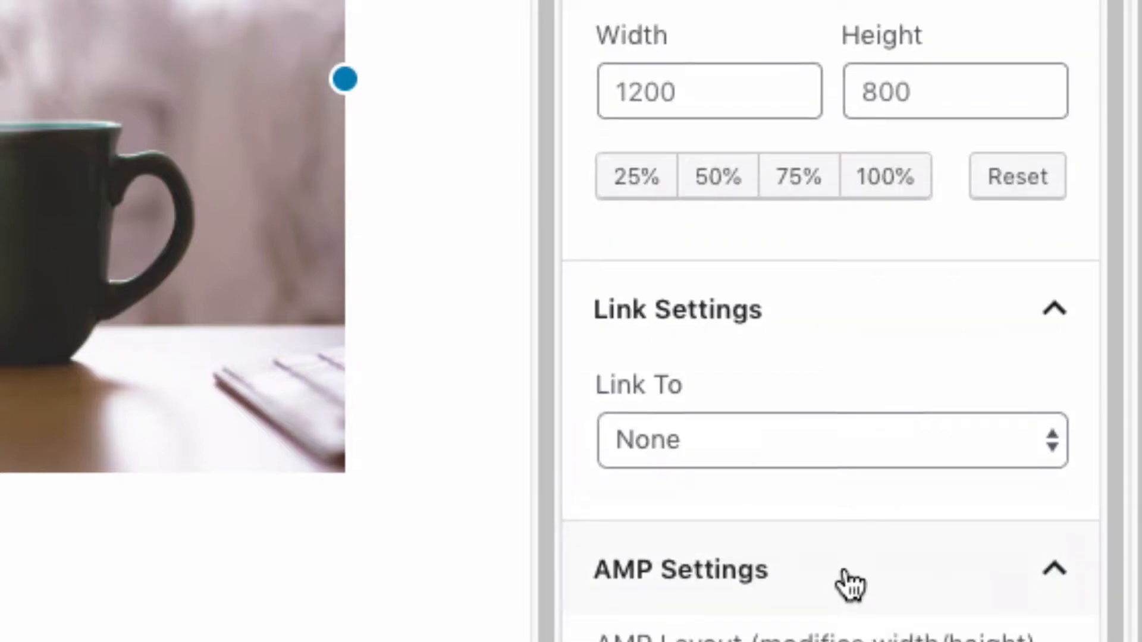
{"action": "scroll", "coordinate": [971, 535], "scroll_direction": "down", "scroll_amount": 3}
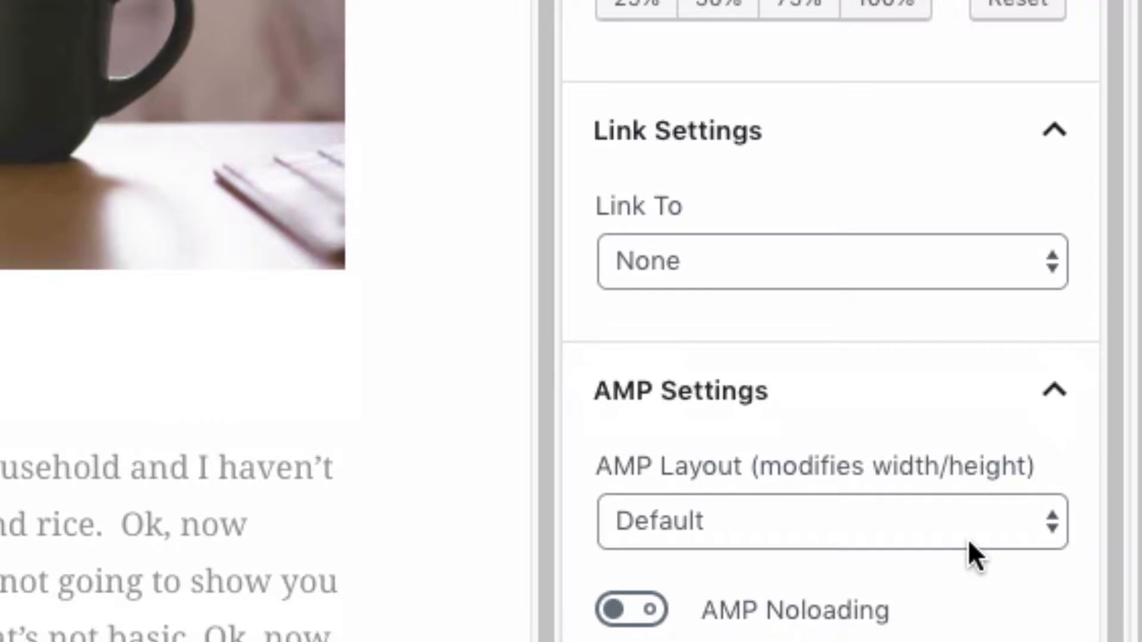
{"action": "scroll", "coordinate": [952, 636], "scroll_direction": "down", "scroll_amount": 3}
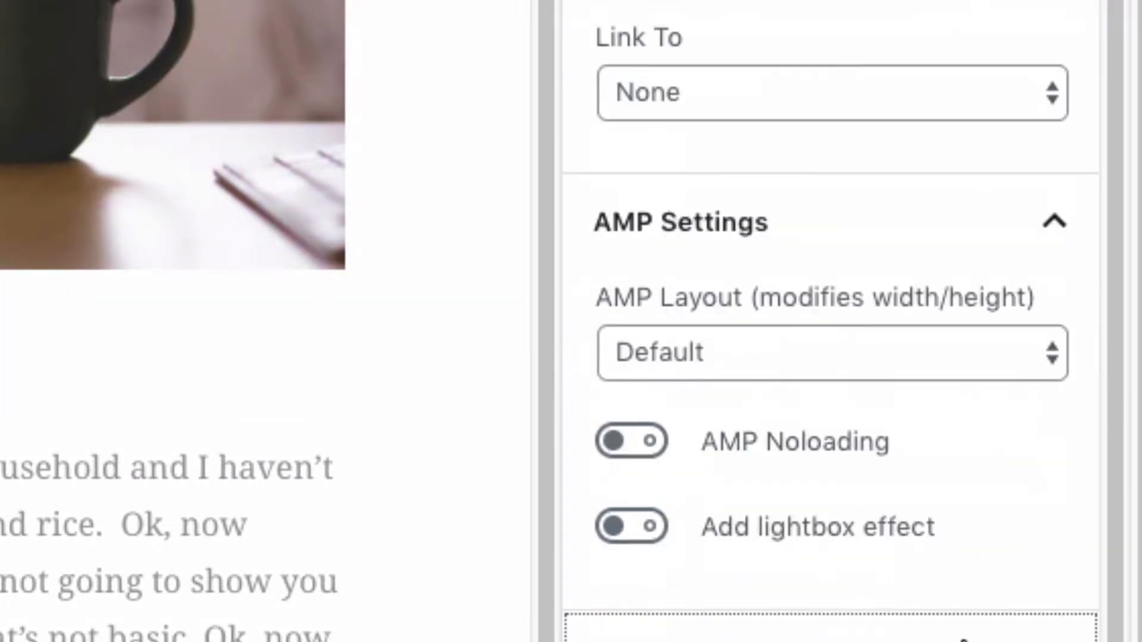
{"action": "scroll", "coordinate": [937, 607], "scroll_direction": "up", "scroll_amount": 8}
{"action": "scroll", "coordinate": [931, 590], "scroll_direction": "up", "scroll_amount": 3}
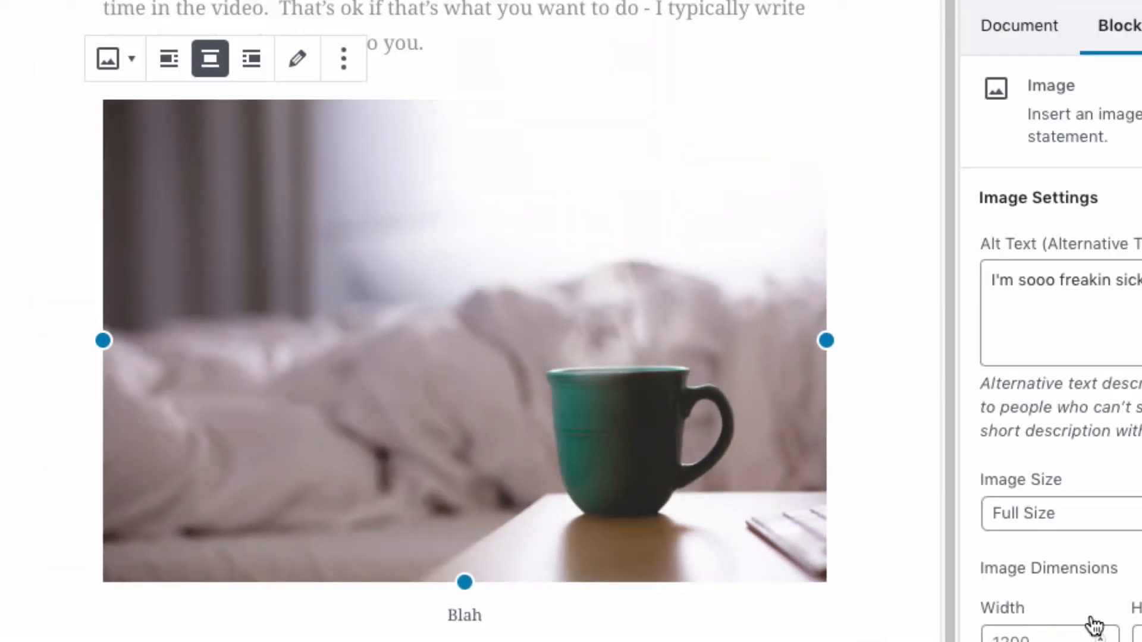
{"action": "scroll", "coordinate": [1093, 626], "scroll_direction": "up", "scroll_amount": 1}
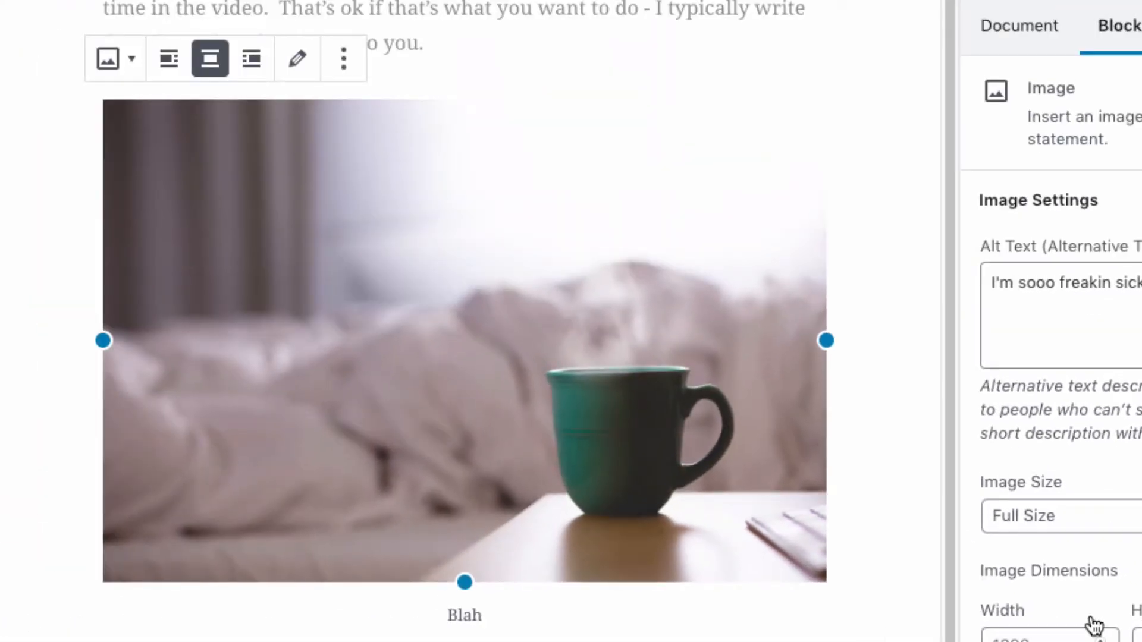
Select the paragraph below the mug image and view the post's block navigation list.
{"action": "left_click", "coordinate": [156, 641]}
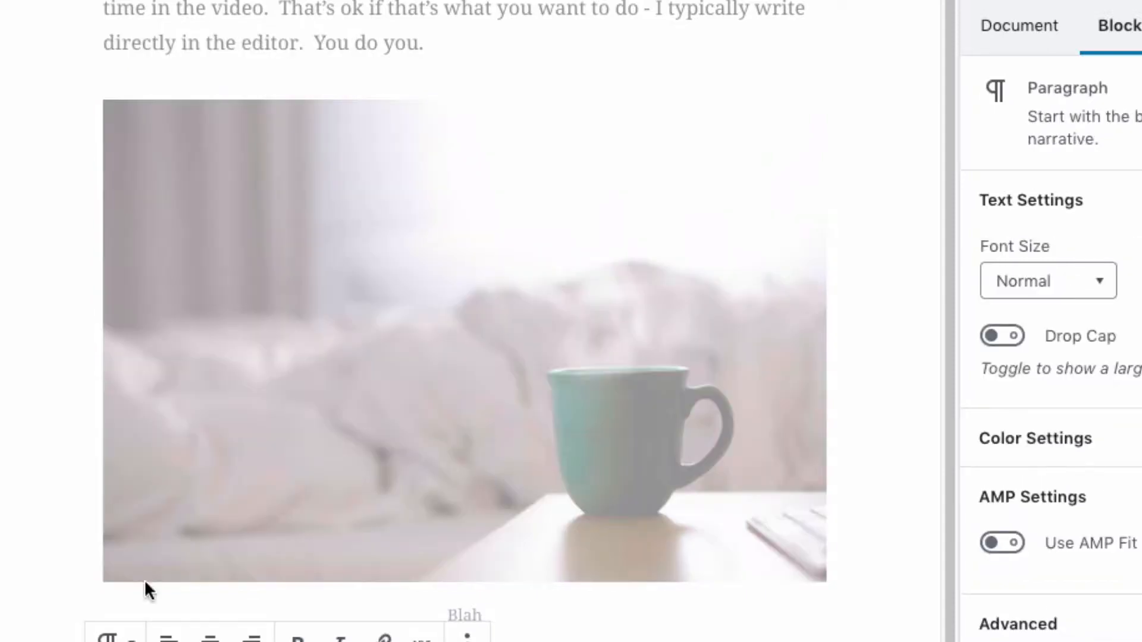
{"action": "left_click", "coordinate": [204, 1]}
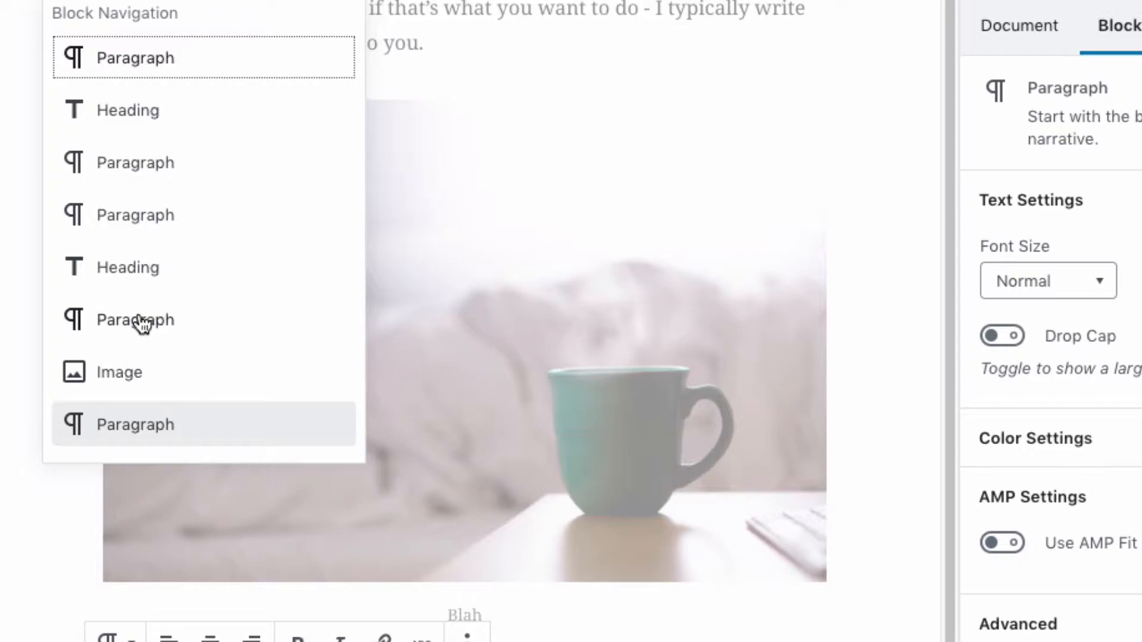
{"action": "key", "text": "Escape"}
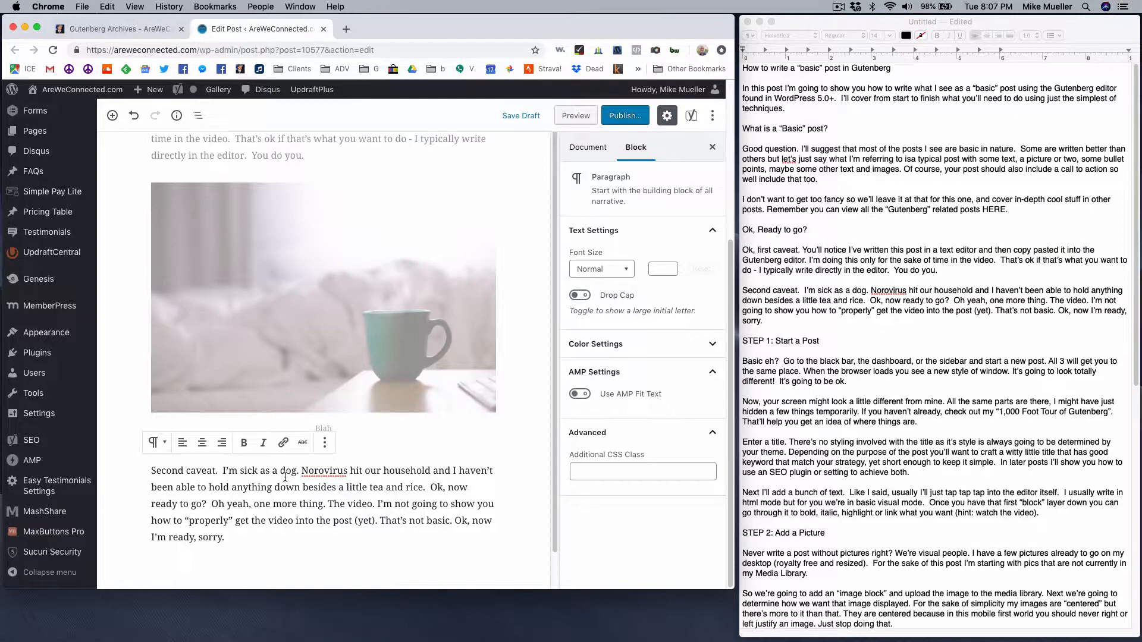
Switch to TextEdit and select the draft text from “STEP 1: Start a Post” through to the end.
{"action": "left_click", "coordinate": [794, 330]}
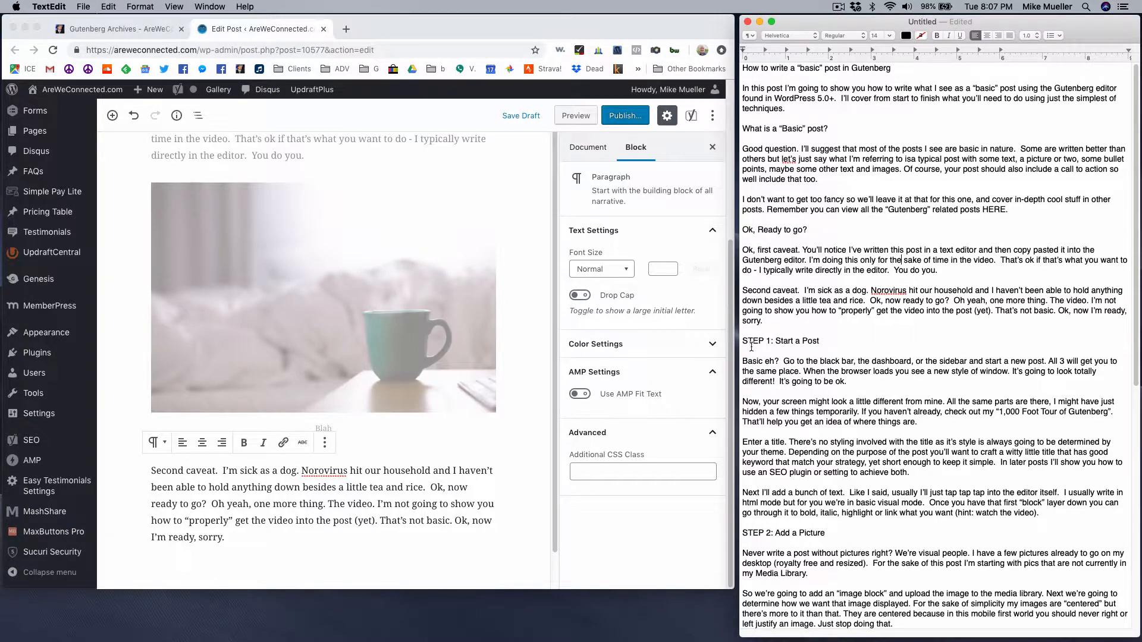
{"action": "left_click_drag", "start_coordinate": [743, 339], "coordinate": [833, 641]}
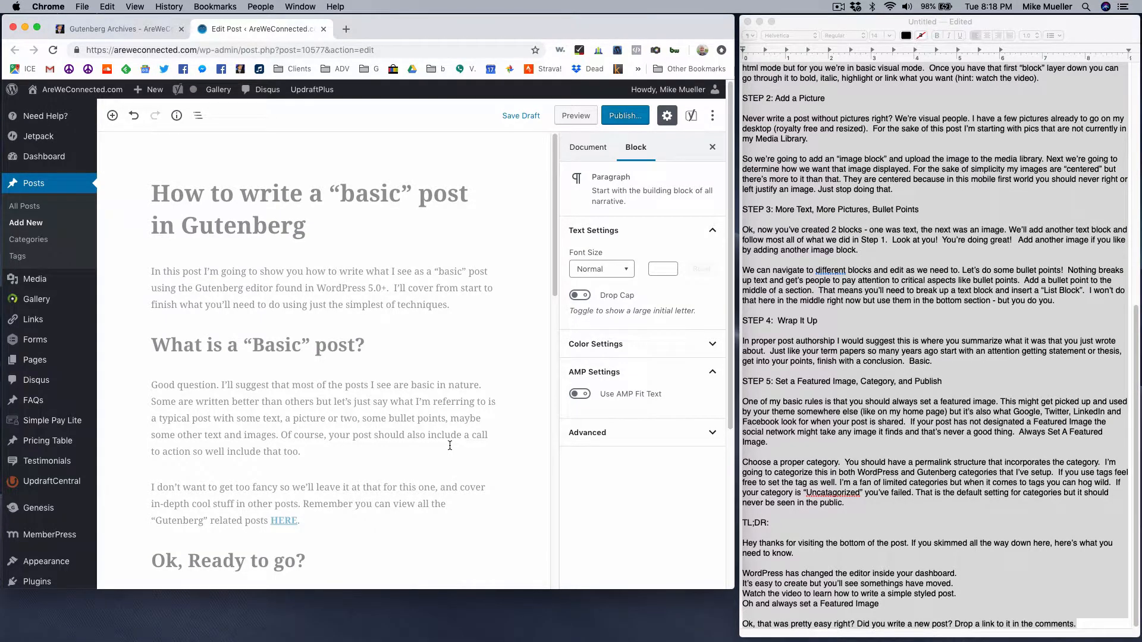
Examine the post's text, headings, links and images from the title down to the end of the “TL;DR:” section.
{"action": "scroll", "coordinate": [379, 470], "scroll_direction": "down", "scroll_amount": 5}
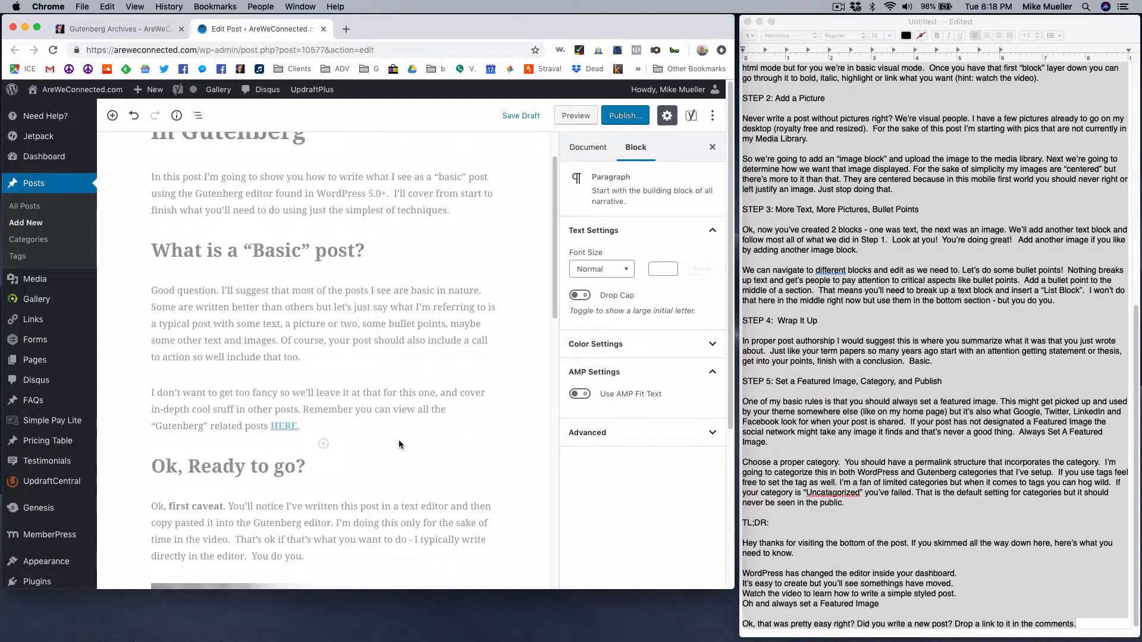
{"action": "scroll", "coordinate": [394, 445], "scroll_direction": "down", "scroll_amount": 7}
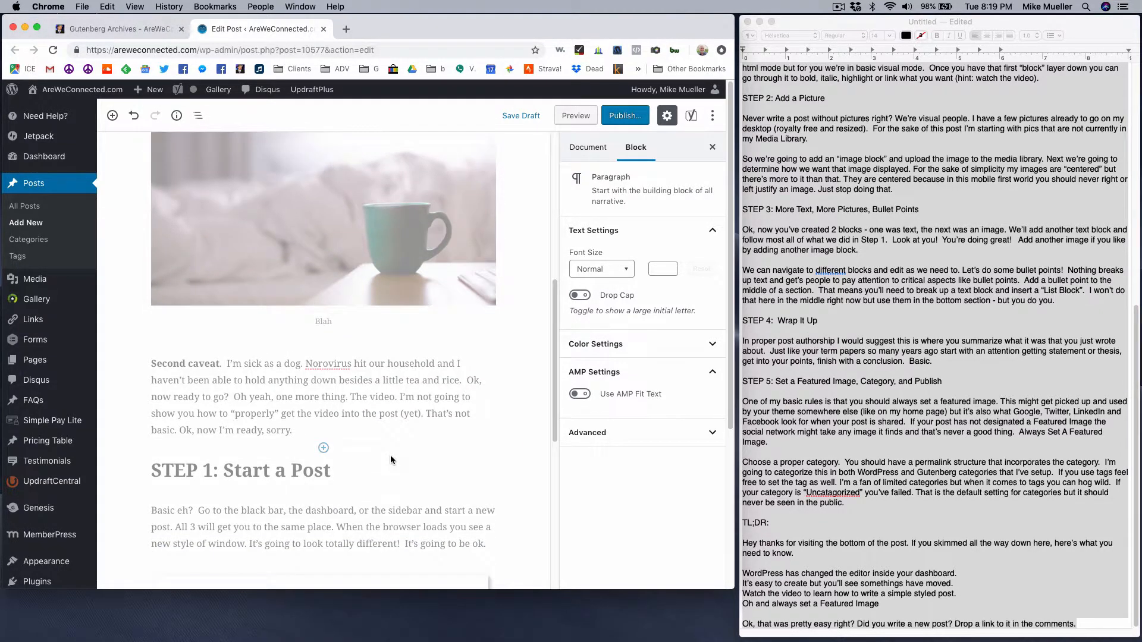
{"action": "scroll", "coordinate": [391, 457], "scroll_direction": "down", "scroll_amount": 3}
{"action": "scroll", "coordinate": [391, 455], "scroll_direction": "down", "scroll_amount": 5}
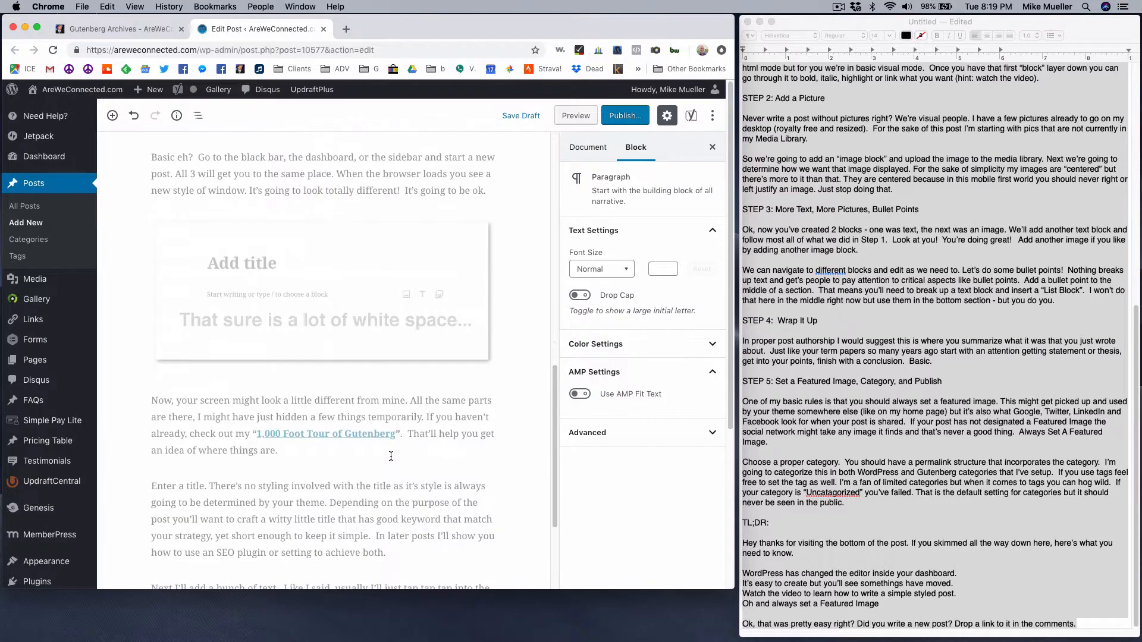
{"action": "scroll", "coordinate": [353, 452], "scroll_direction": "down", "scroll_amount": 2}
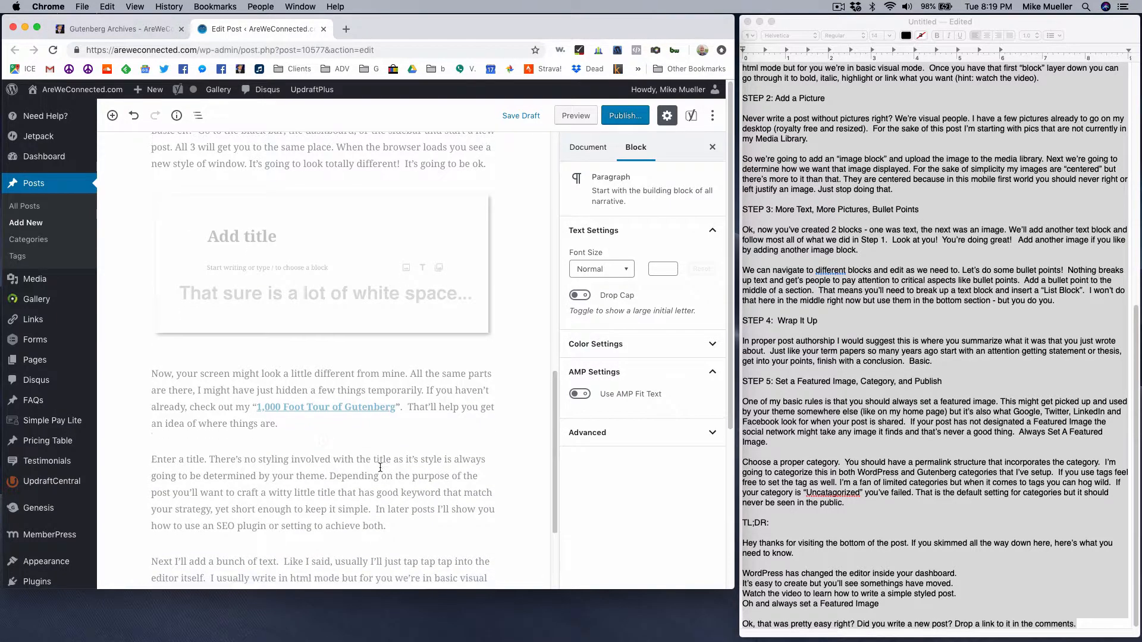
{"action": "scroll", "coordinate": [388, 457], "scroll_direction": "down", "scroll_amount": 4}
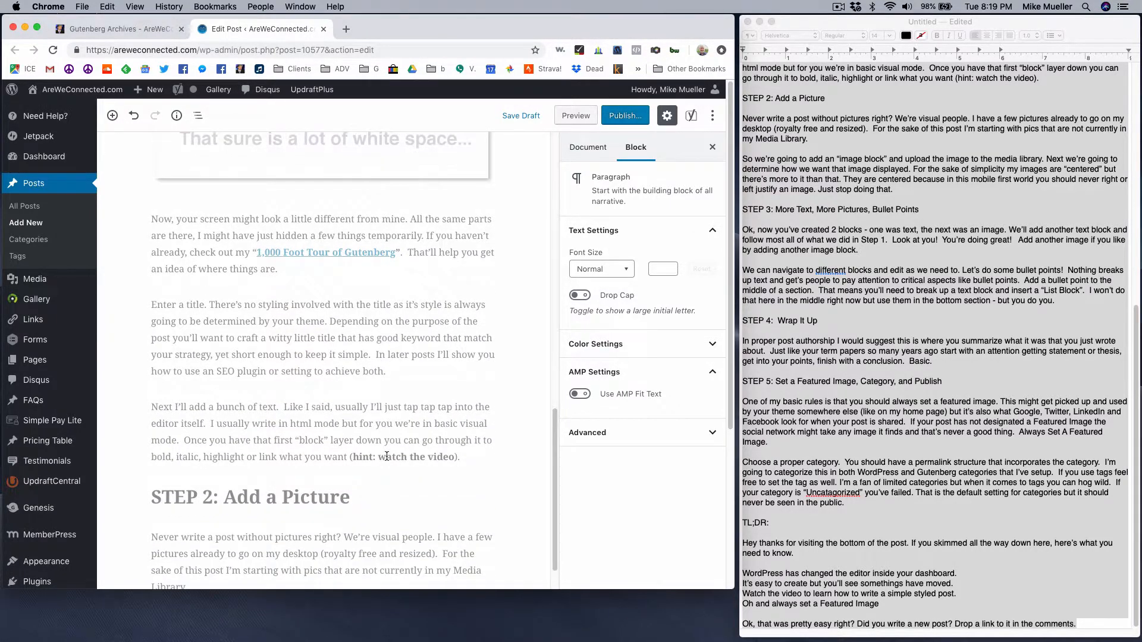
{"action": "scroll", "coordinate": [404, 442], "scroll_direction": "down", "scroll_amount": 15}
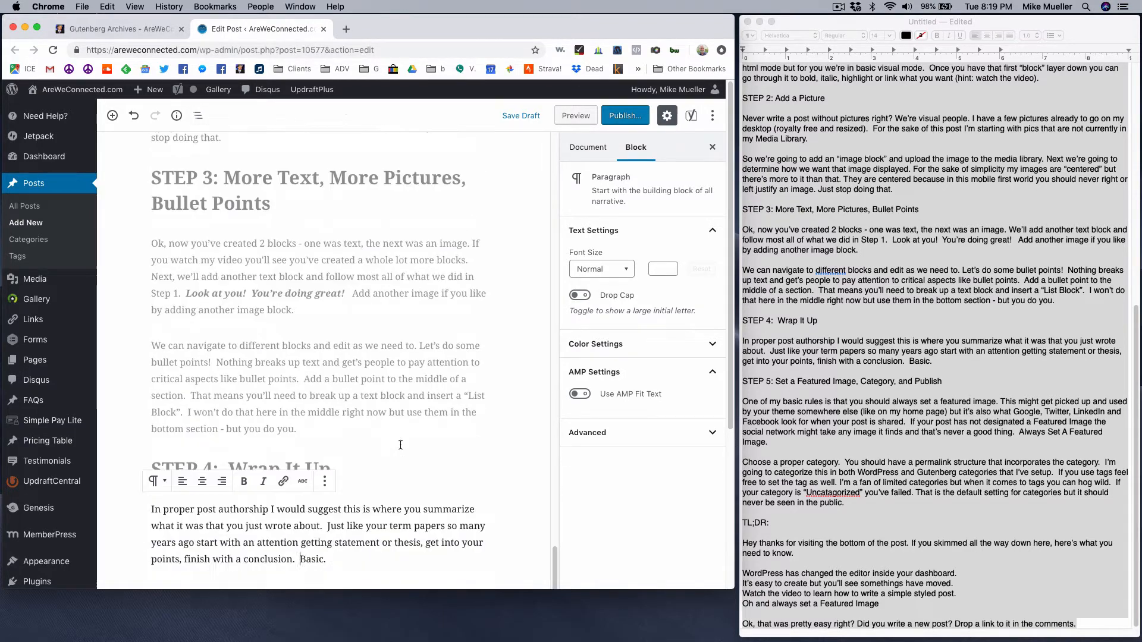
{"action": "scroll", "coordinate": [396, 446], "scroll_direction": "down", "scroll_amount": 2}
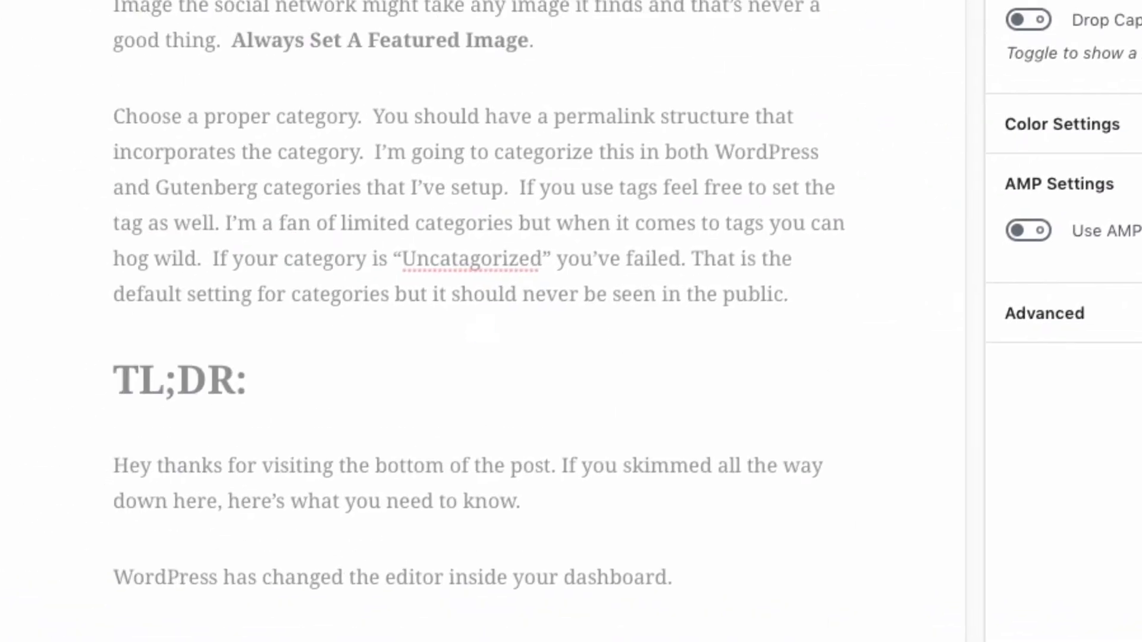
{"action": "scroll", "coordinate": [969, 474], "scroll_direction": "down", "scroll_amount": 10}
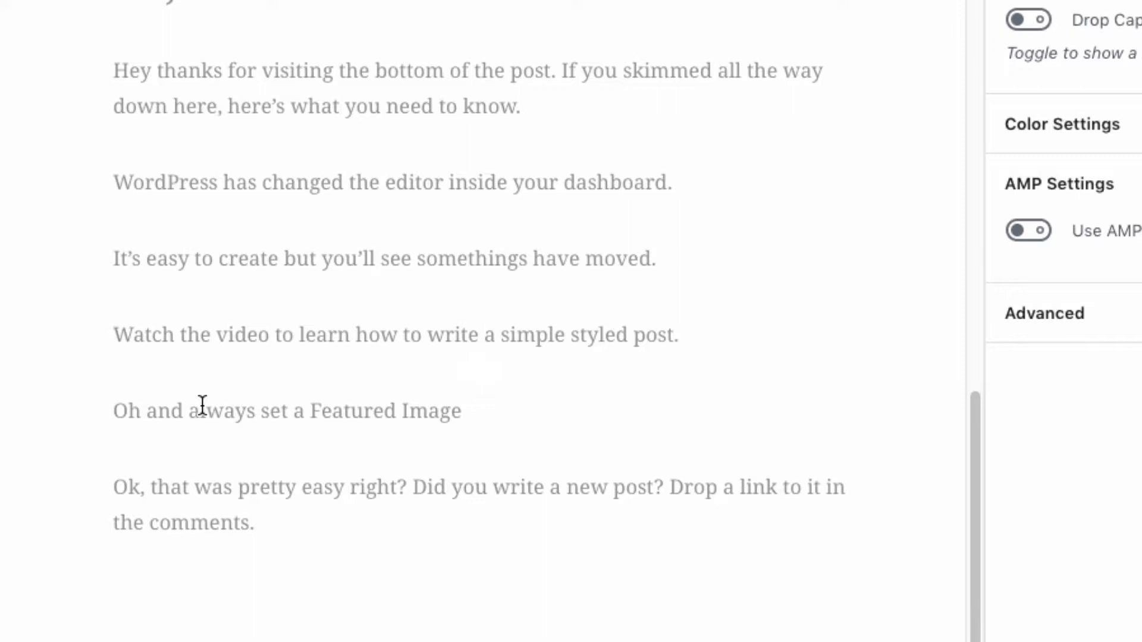
Transform the paragraph “WordPress has changed the editor inside your dashboard.” under “TL;DR:” into a bulleted list.
{"action": "left_click", "coordinate": [170, 181]}
{"action": "left_click", "coordinate": [150, 140]}
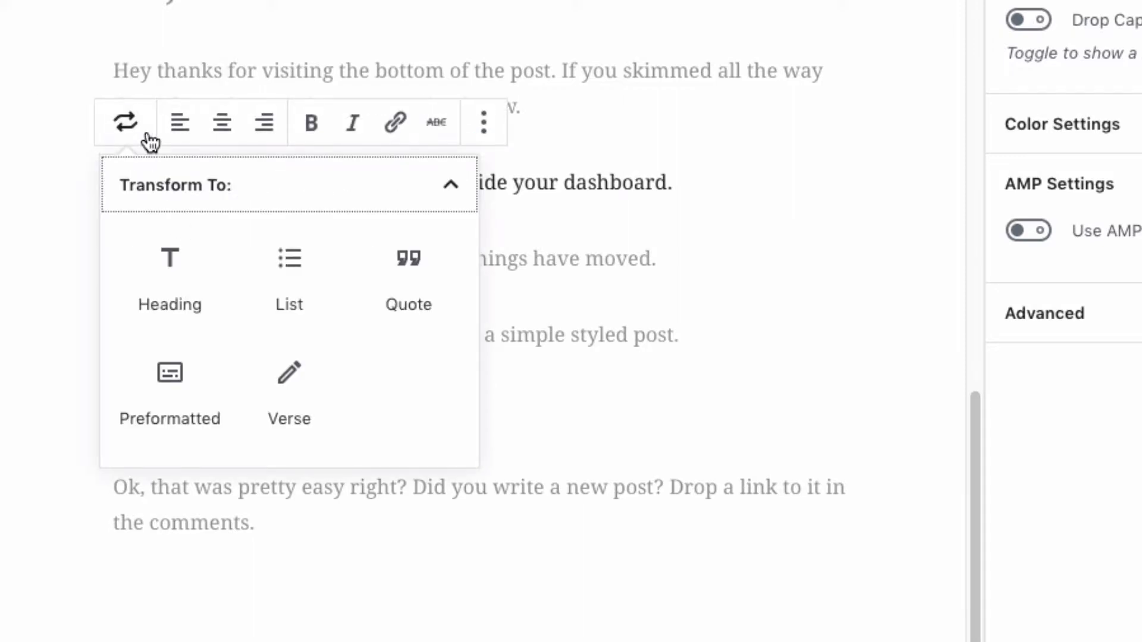
{"action": "left_click", "coordinate": [309, 284]}
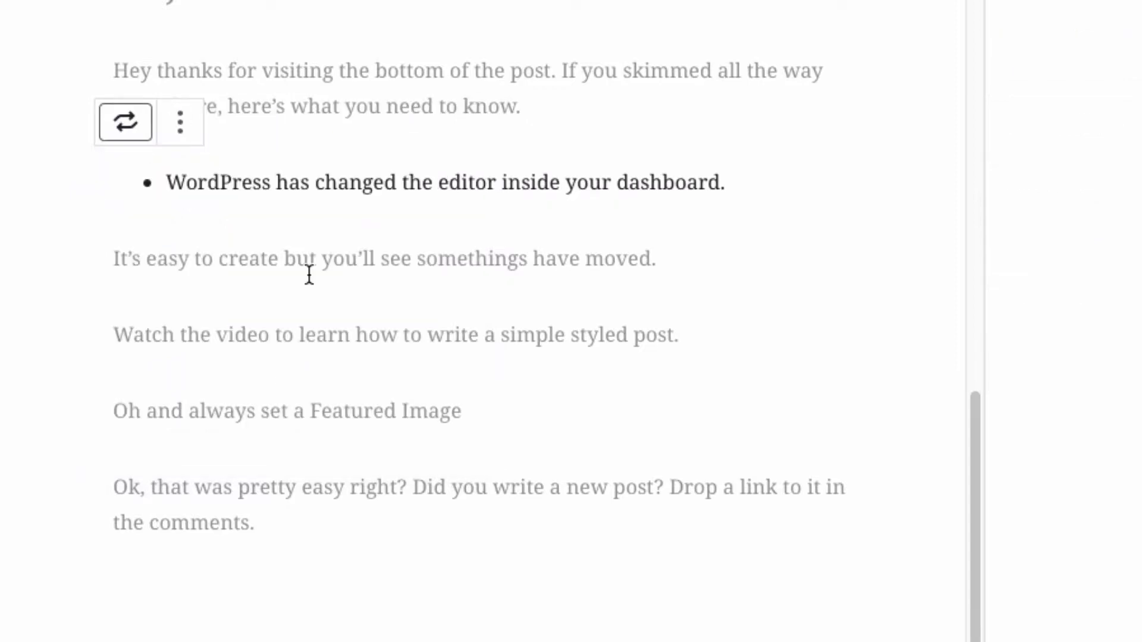
Merge the “It’s easy to create” and “Watch the video” paragraphs into the bulleted list and remove the “Oh and always set a Featured Image” paragraph.
{"action": "left_click", "coordinate": [115, 258]}
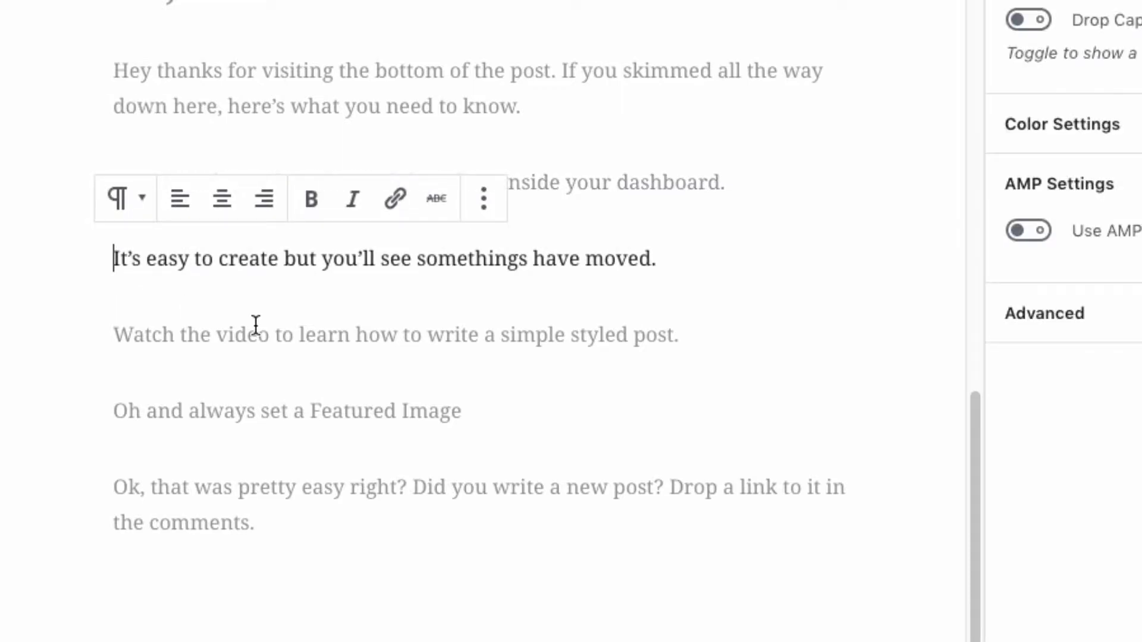
{"action": "key", "text": "BackSpace"}
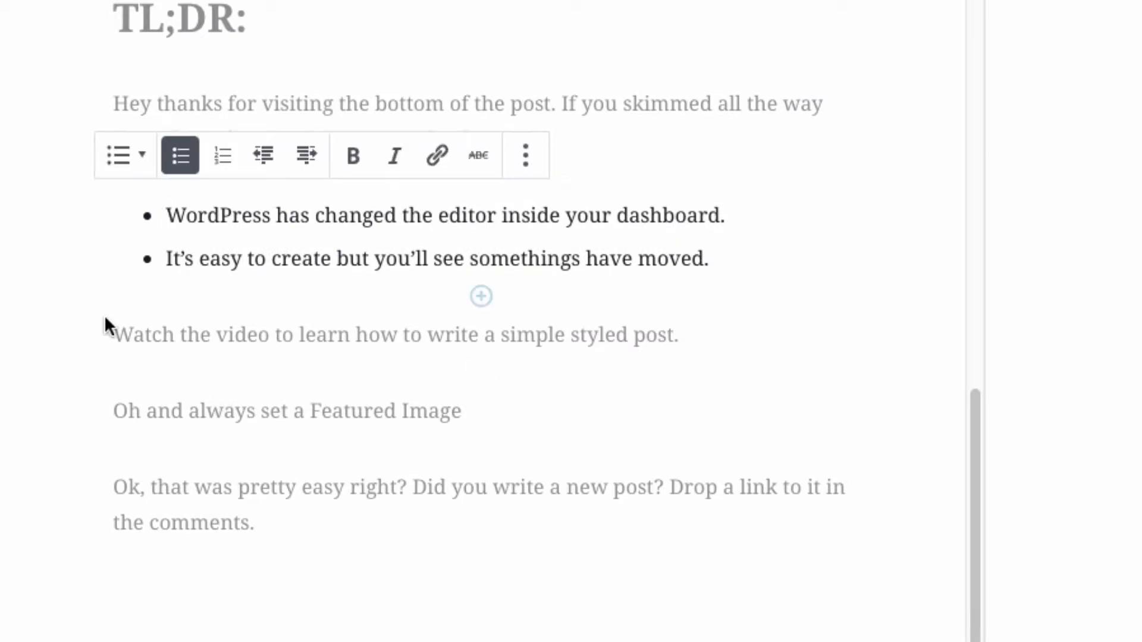
{"action": "left_click", "coordinate": [116, 332]}
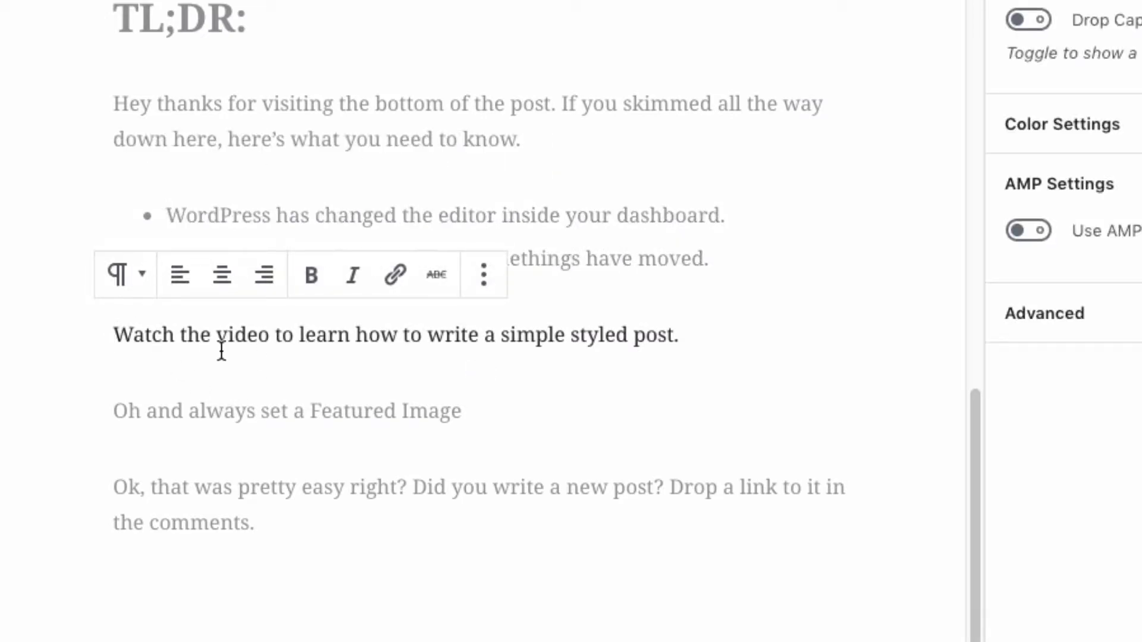
{"action": "key", "text": "BackSpace"}
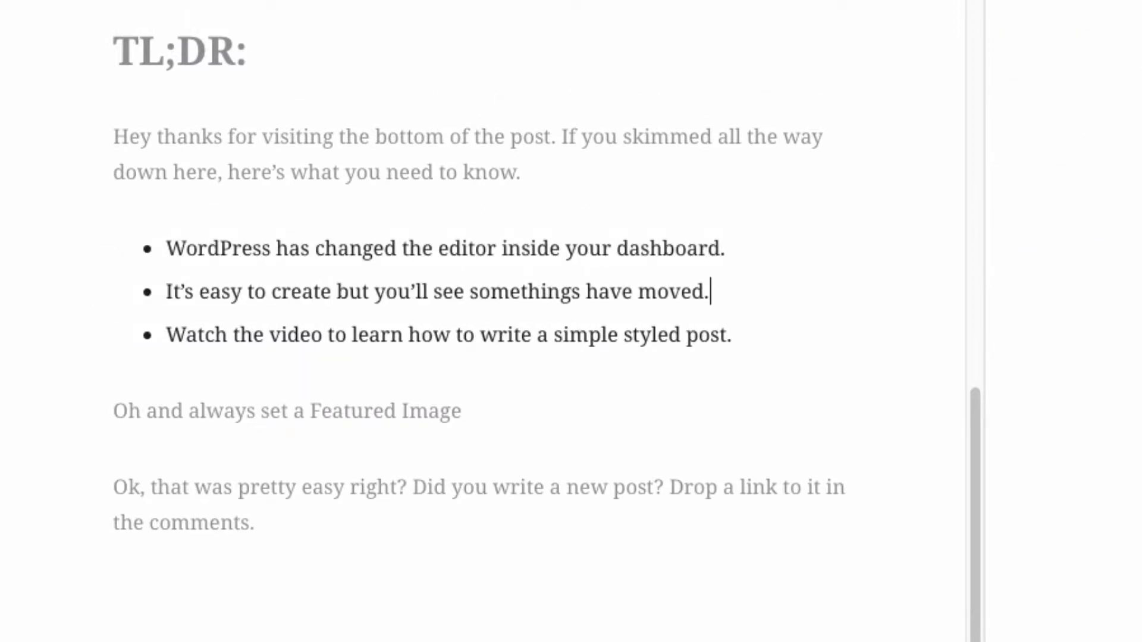
{"action": "left_click", "coordinate": [111, 407]}
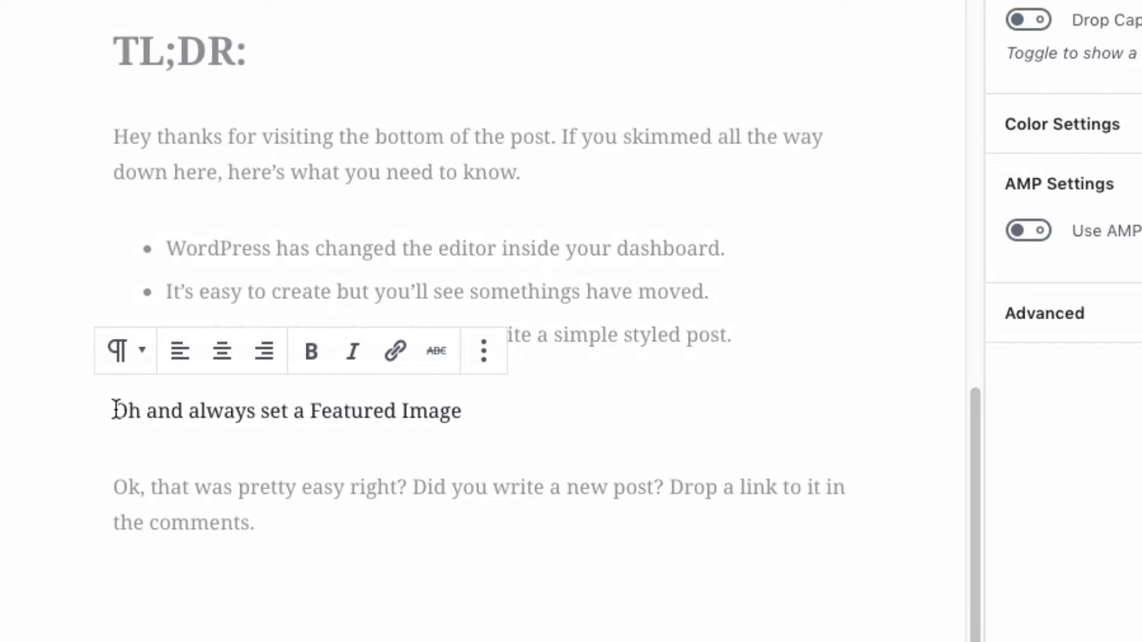
{"action": "key", "text": "BackSpace"}
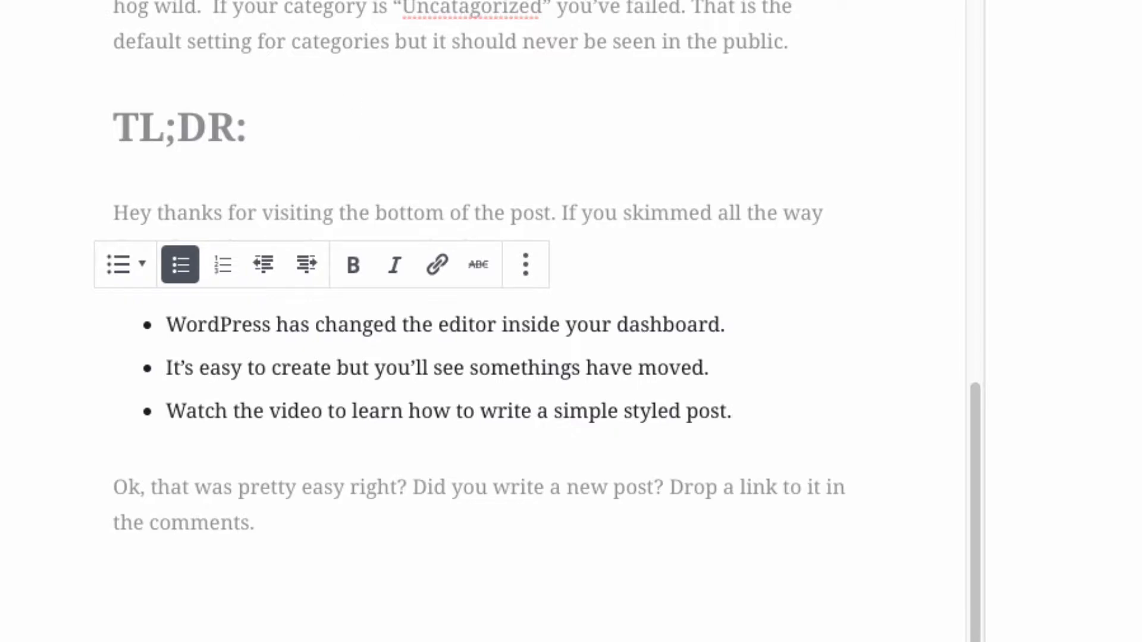
Merge the “Choose a proper category” paragraph into the one above and split the two apart again.
{"action": "left_click", "coordinate": [128, 52]}
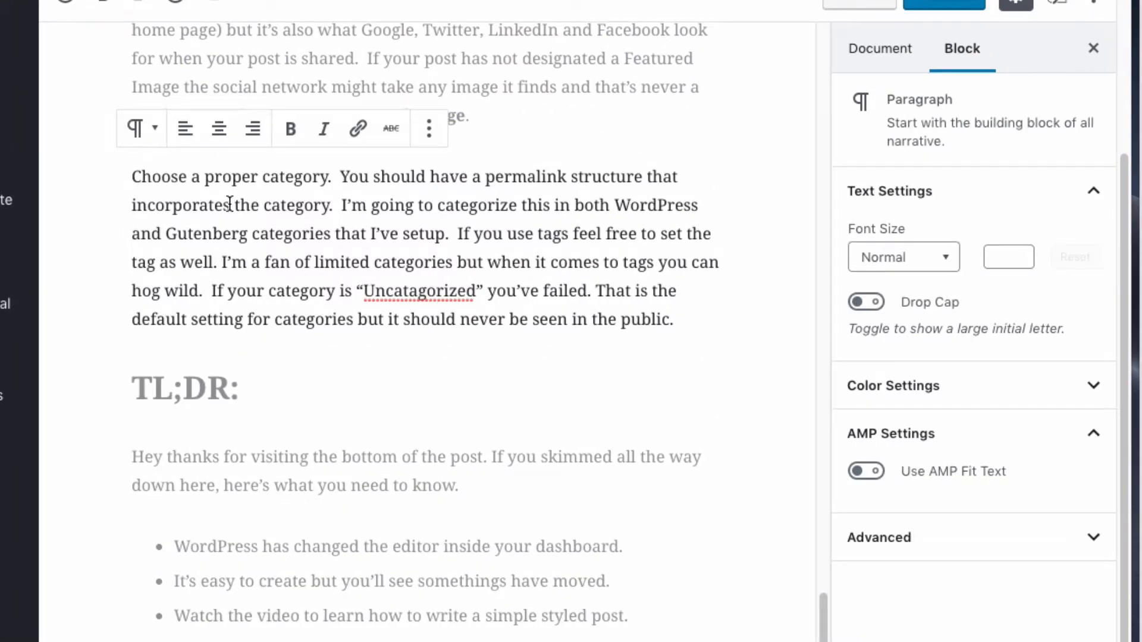
{"action": "key", "text": "BackSpace"}
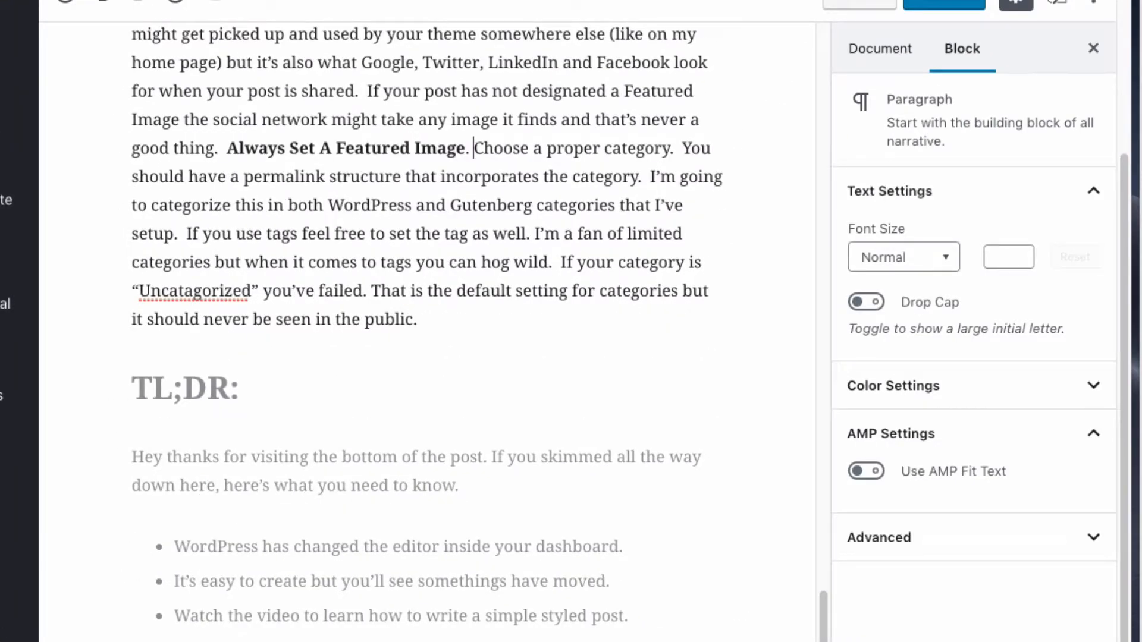
{"action": "key", "text": "Return"}
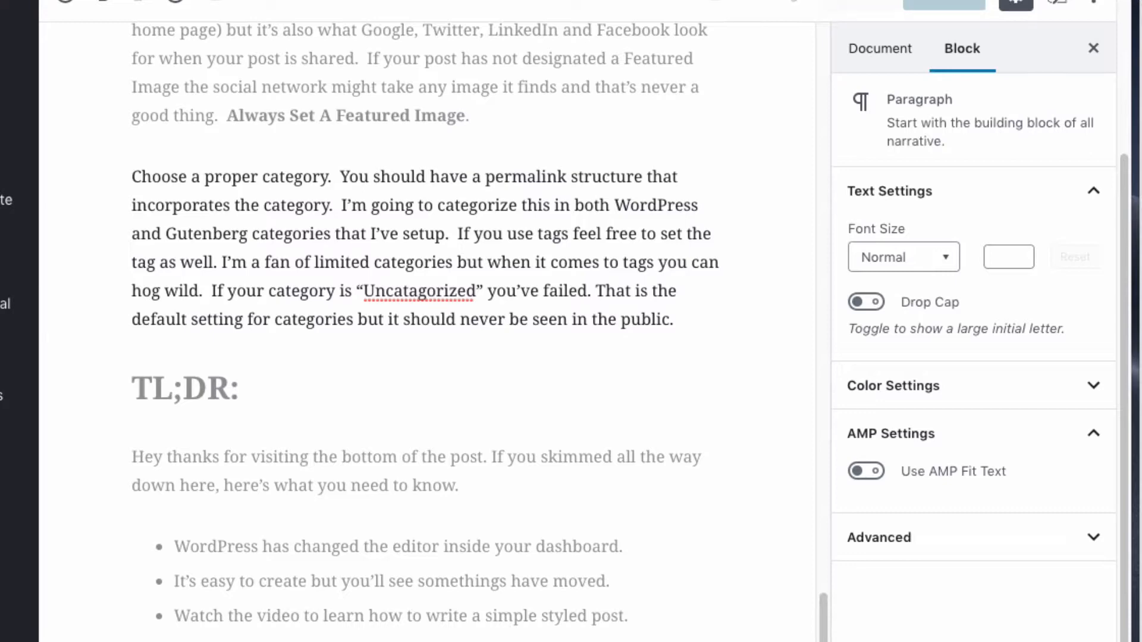
View the most used blocks available for insertion and open the advanced settings of the “TL;DR:” bulleted list.
{"action": "left_click", "coordinate": [381, 641]}
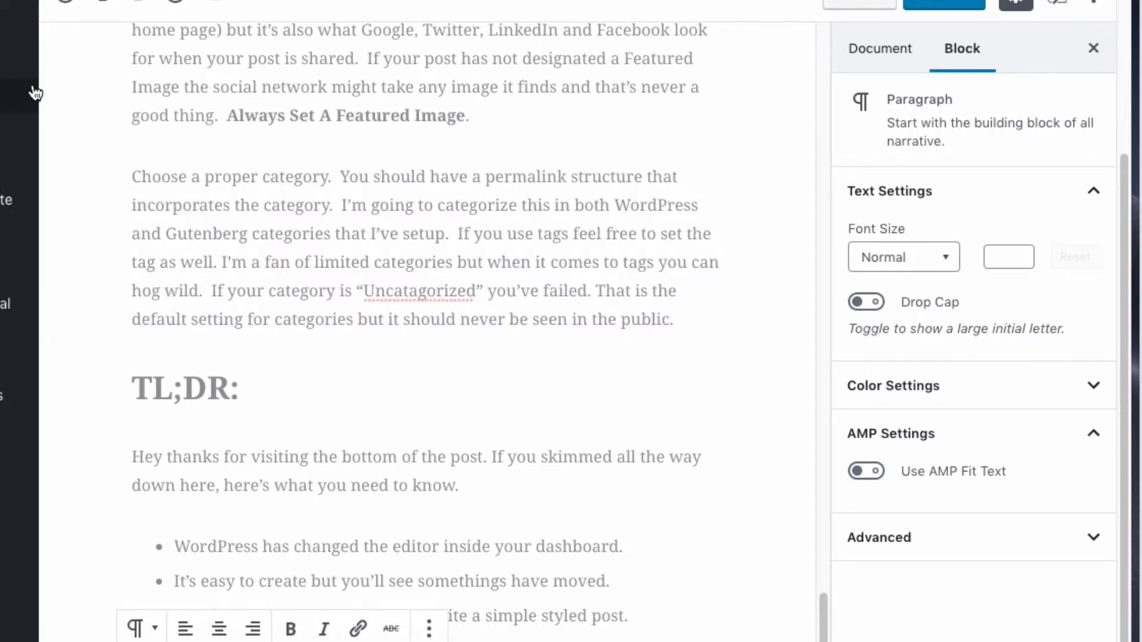
{"action": "left_click", "coordinate": [69, 2]}
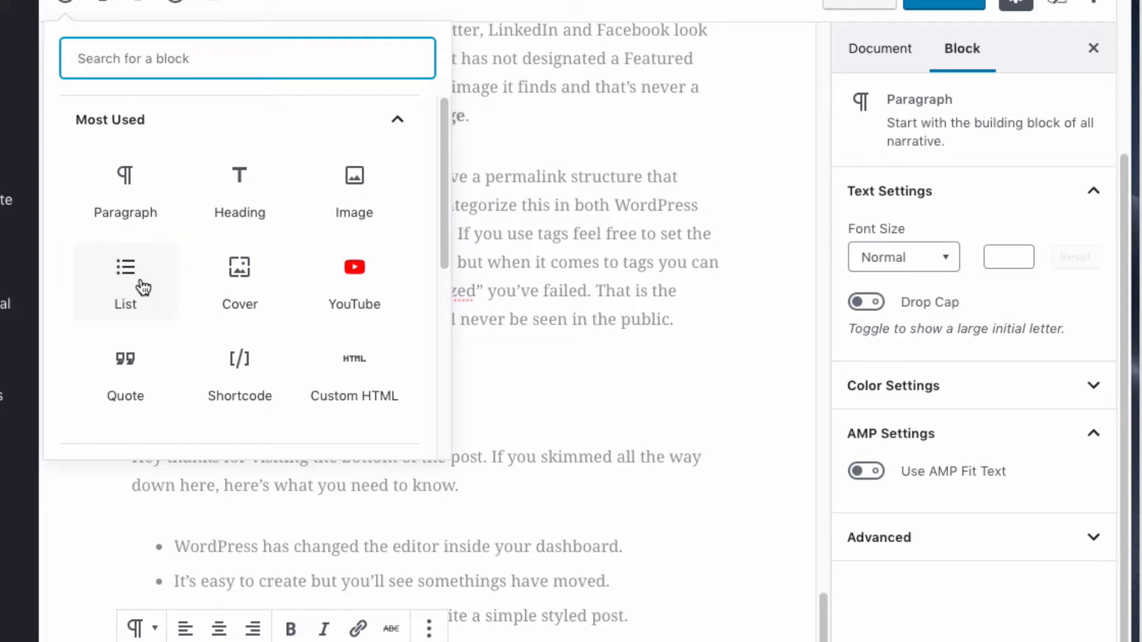
{"action": "left_click", "coordinate": [291, 546]}
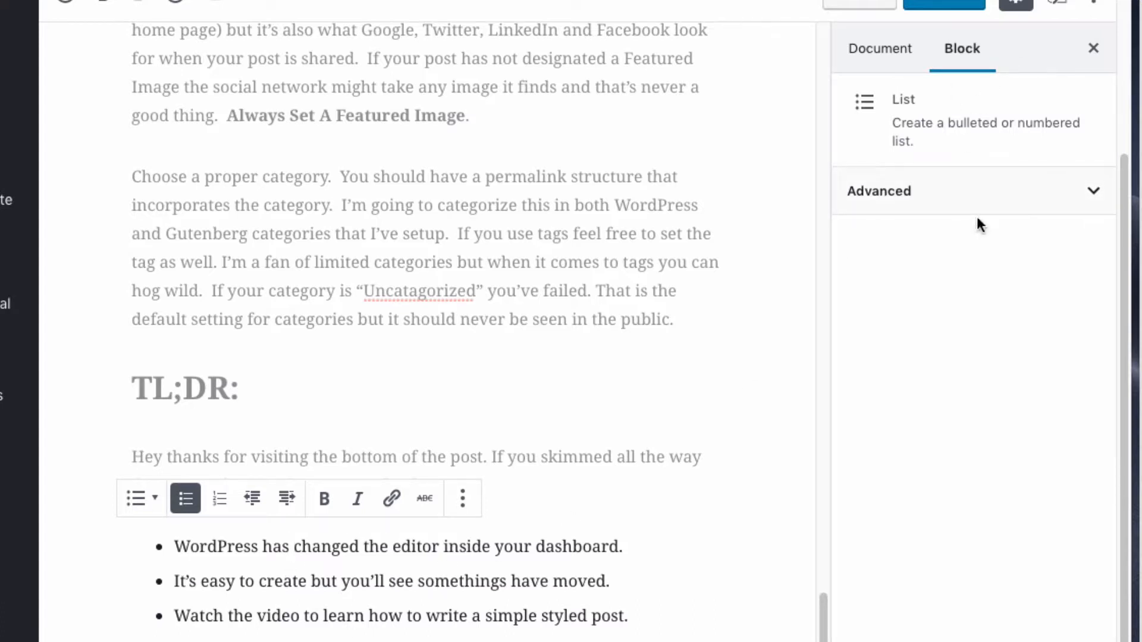
{"action": "left_click", "coordinate": [1097, 193]}
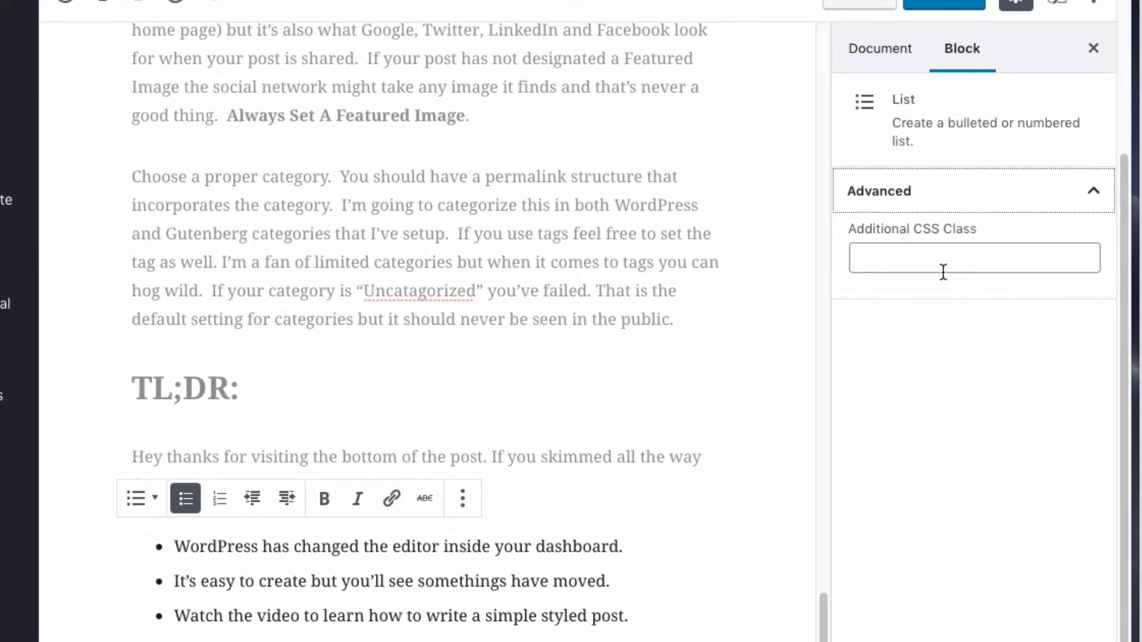
Assign the post to the Gutenberg and Wordpress categories in the document settings.
{"action": "mouse_move", "coordinate": [434, 362]}
{"action": "left_click", "coordinate": [887, 58]}
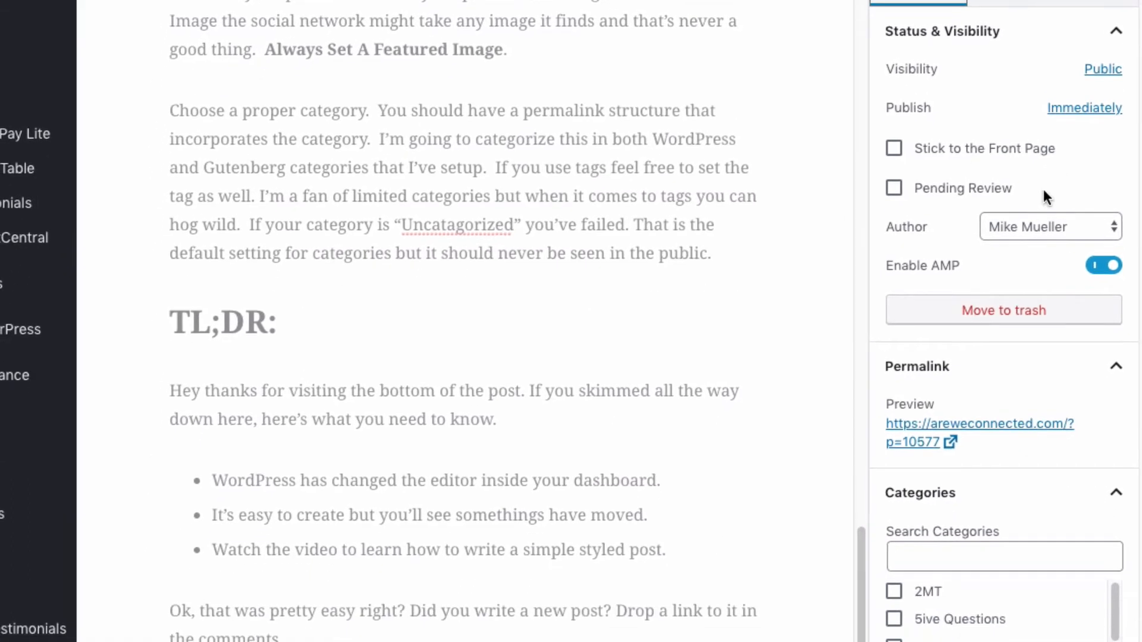
{"action": "scroll", "coordinate": [929, 381], "scroll_direction": "down", "scroll_amount": 2}
{"action": "scroll", "coordinate": [1011, 342], "scroll_direction": "down", "scroll_amount": 5}
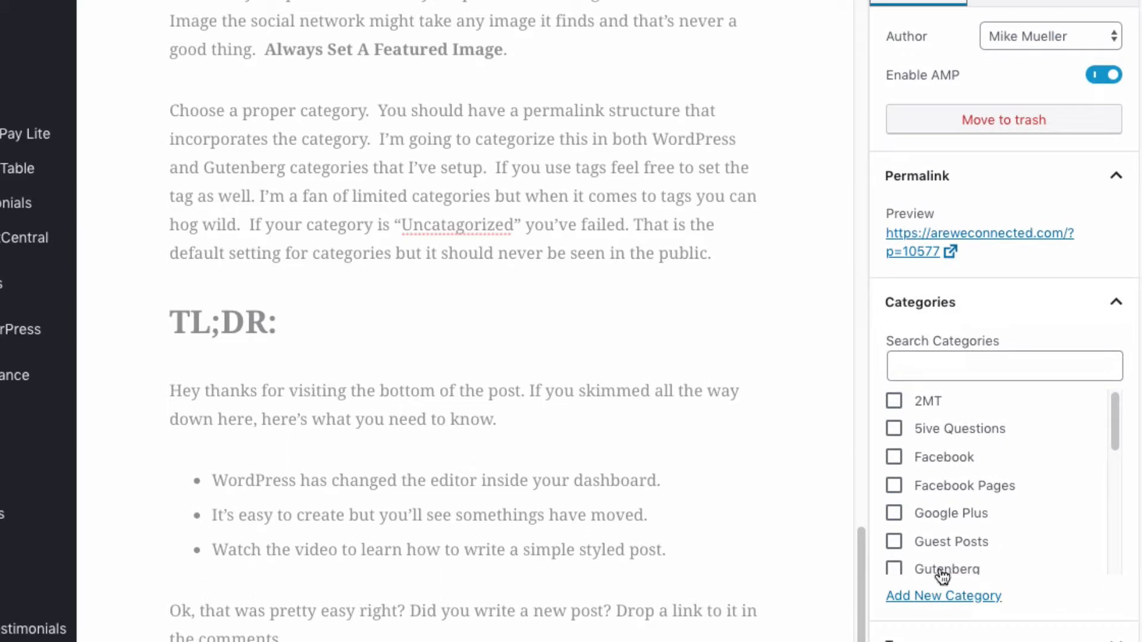
{"action": "left_click", "coordinate": [894, 569]}
{"action": "scroll", "coordinate": [1068, 517], "scroll_direction": "down", "scroll_amount": 6}
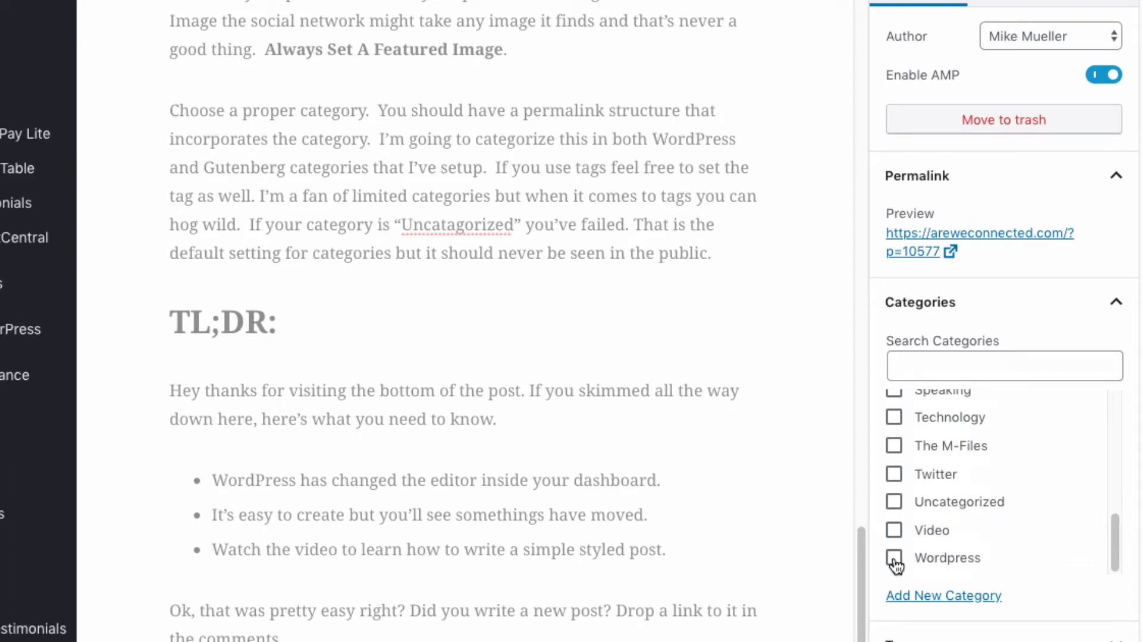
{"action": "left_click", "coordinate": [894, 560]}
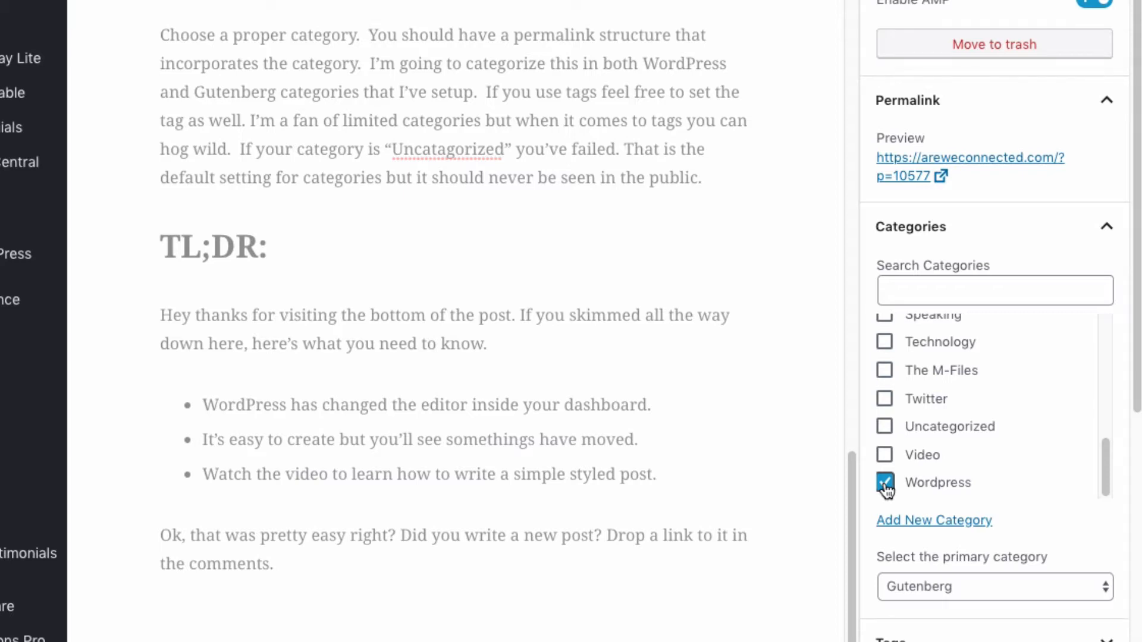
Set the post's primary category to Wordpress and expand the tag settings.
{"action": "left_click", "coordinate": [952, 588]}
{"action": "left_click", "coordinate": [961, 570]}
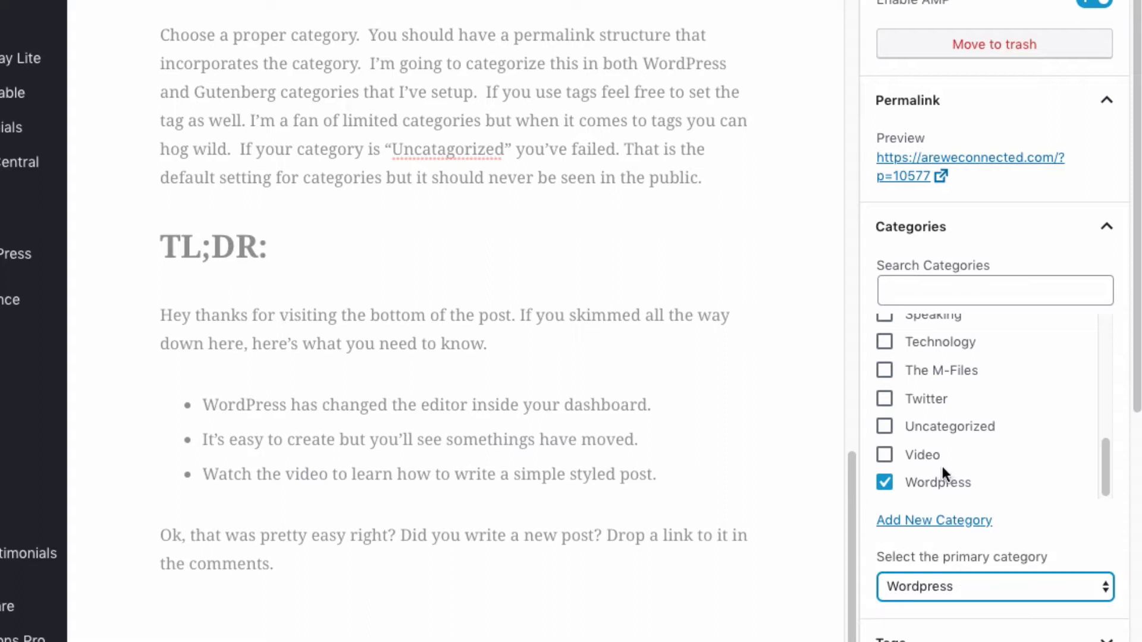
{"action": "scroll", "coordinate": [981, 470], "scroll_direction": "down", "scroll_amount": 2}
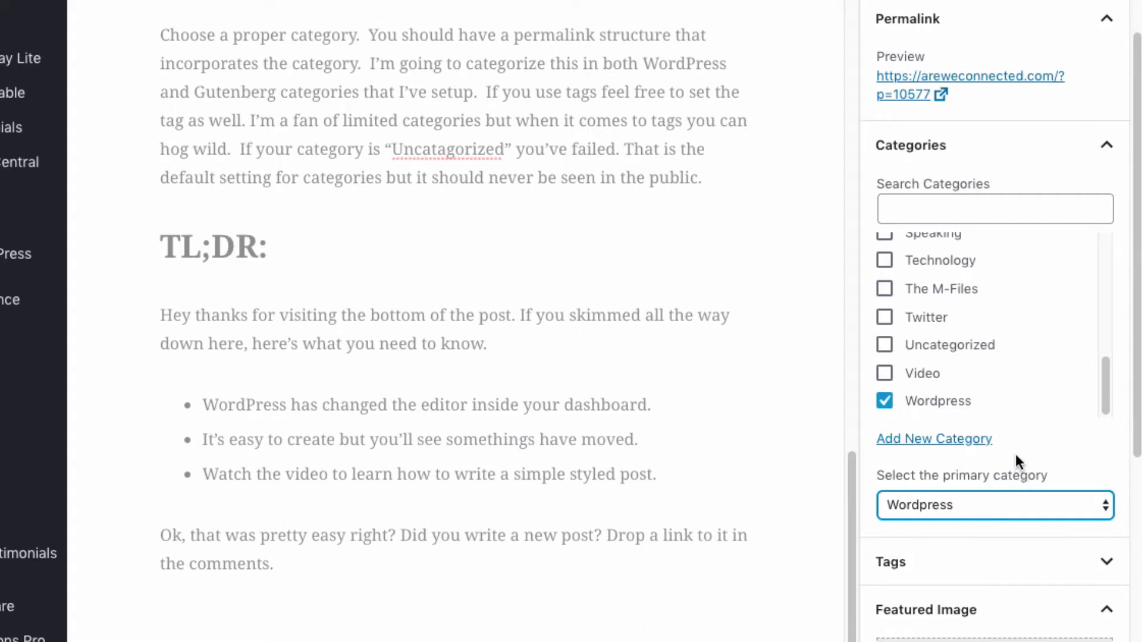
{"action": "scroll", "coordinate": [1020, 461], "scroll_direction": "down", "scroll_amount": 5}
{"action": "left_click", "coordinate": [1110, 307]}
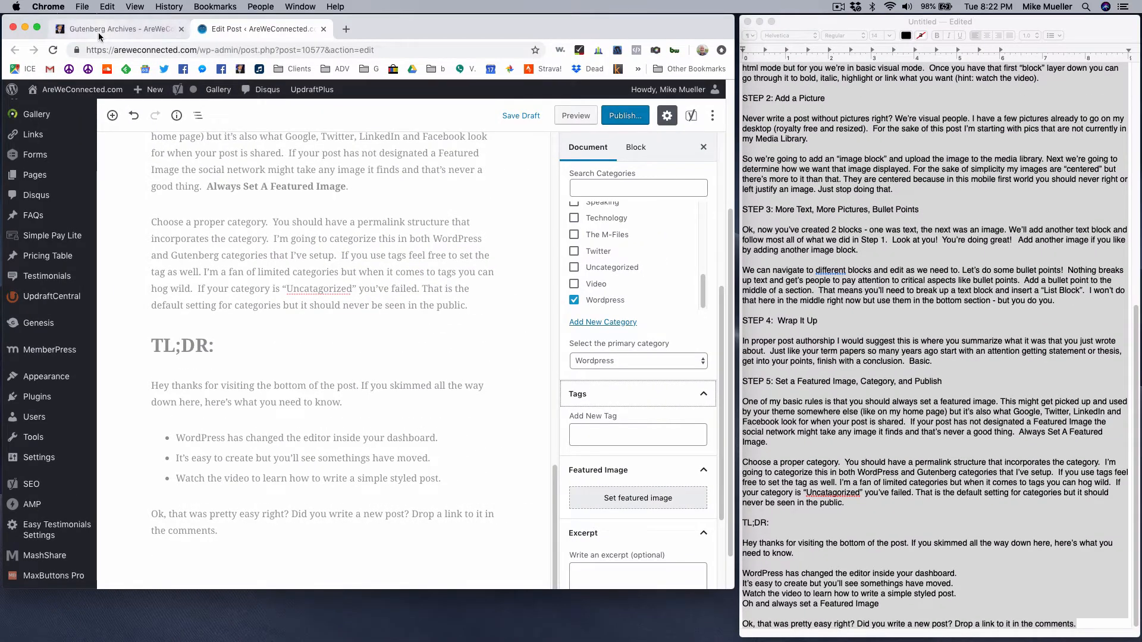
Switch to the Gutenberg archive page of the site and look through its posts and their featured images.
{"action": "left_click", "coordinate": [98, 31]}
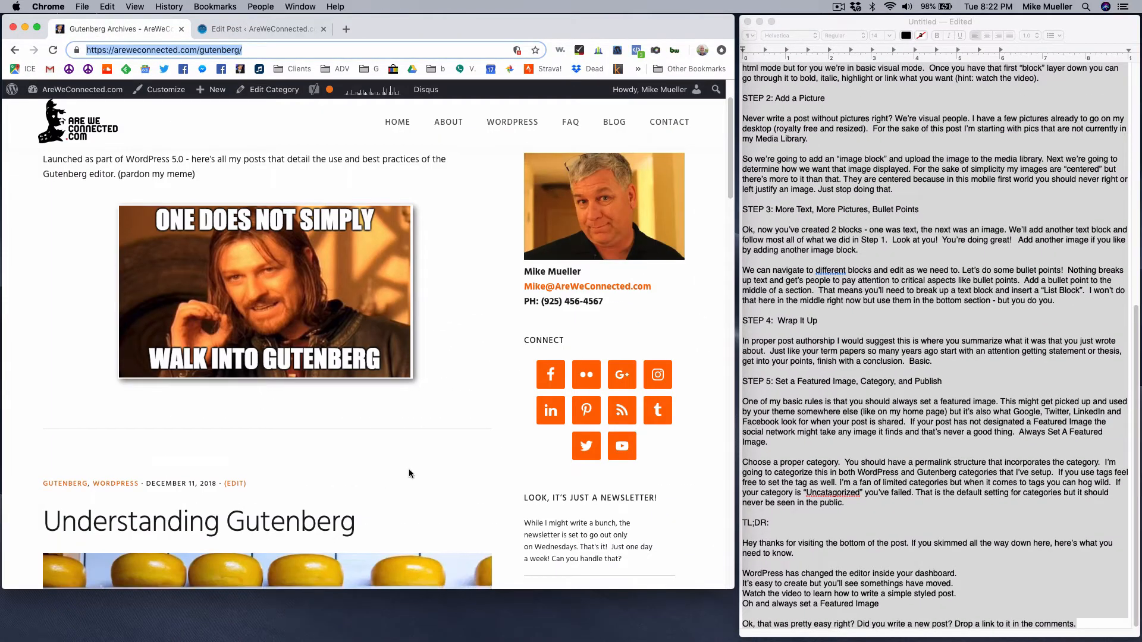
{"action": "scroll", "coordinate": [409, 469], "scroll_direction": "down", "scroll_amount": 5}
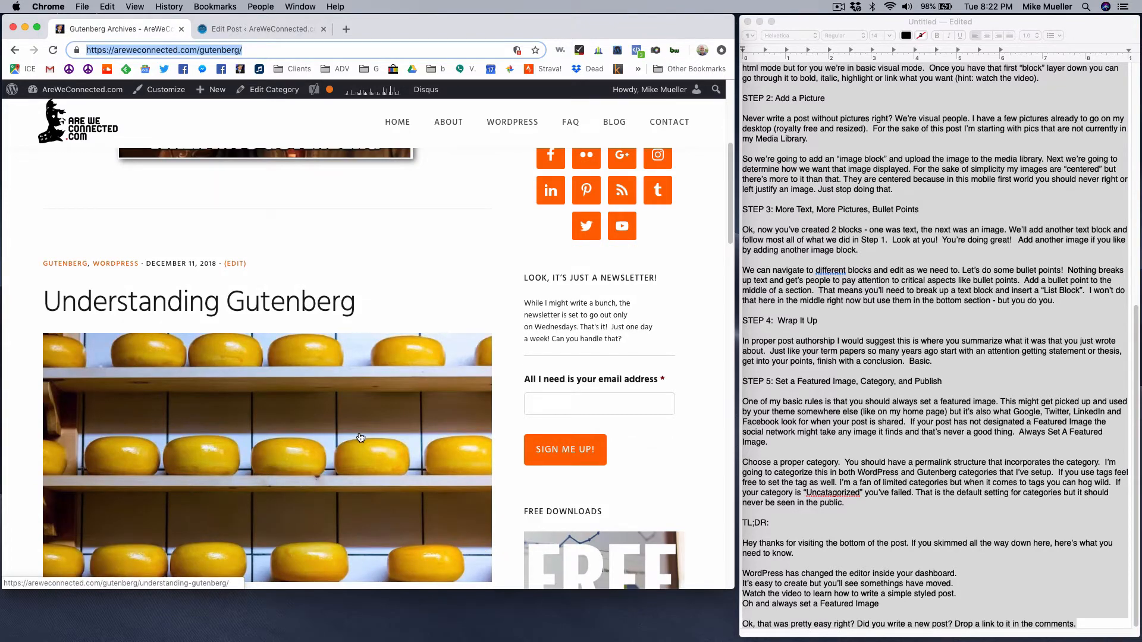
{"action": "scroll", "coordinate": [360, 433], "scroll_direction": "down", "scroll_amount": 16}
{"action": "scroll", "coordinate": [362, 439], "scroll_direction": "down", "scroll_amount": 2}
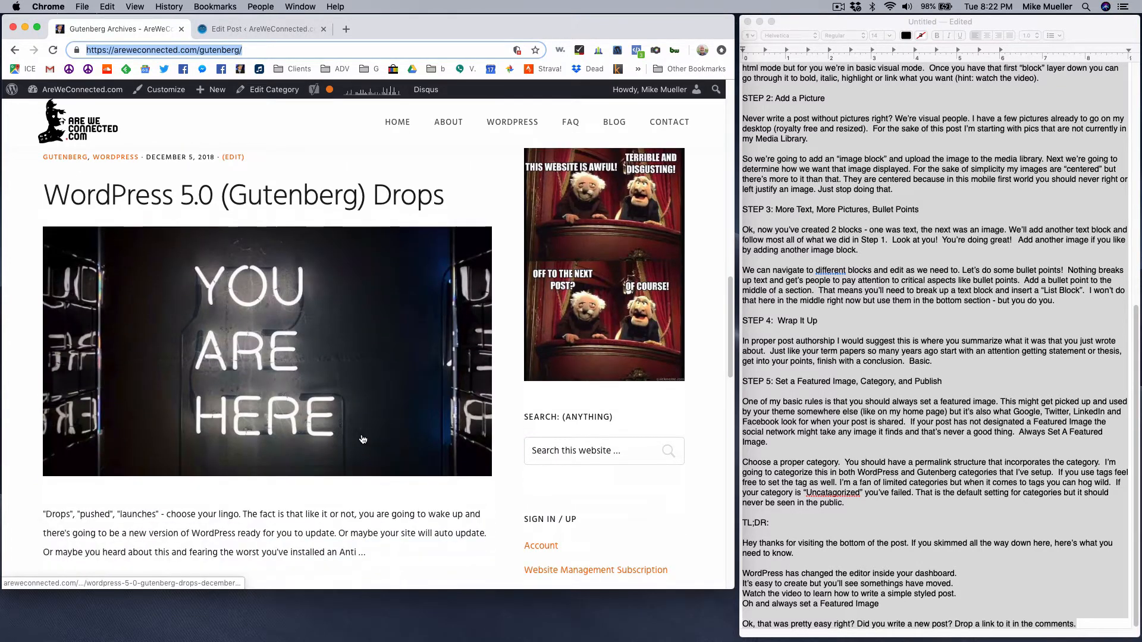
{"action": "scroll", "coordinate": [404, 170], "scroll_direction": "up", "scroll_amount": 20}
Open the site's home page, examine the featured images of the recent posts, and return to the post editor.
{"action": "left_click", "coordinate": [397, 140]}
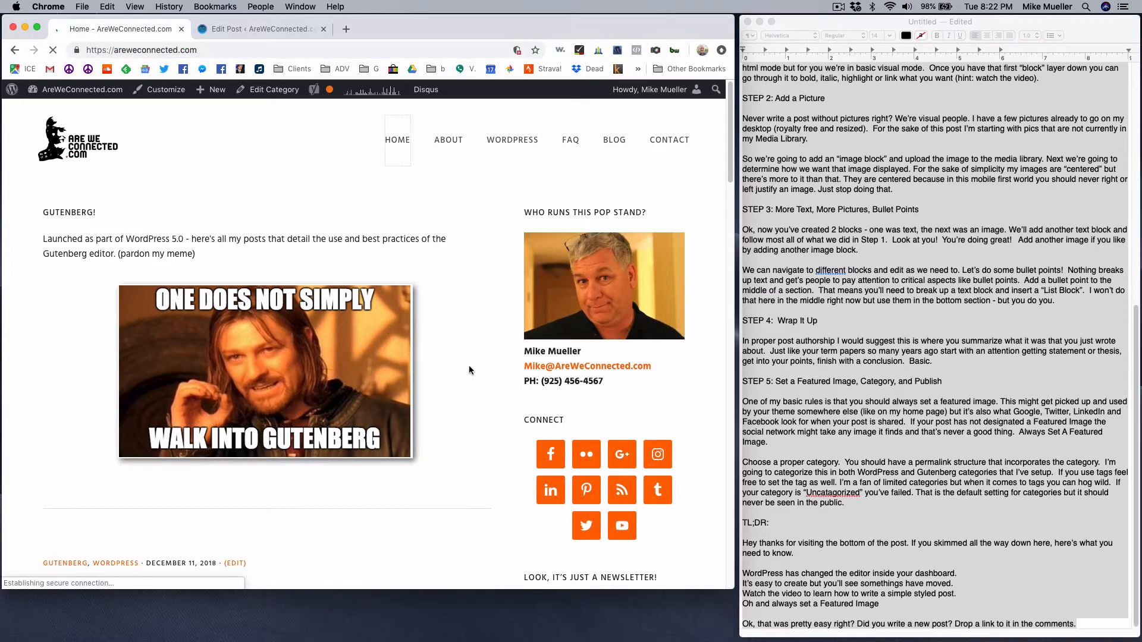
{"action": "scroll", "coordinate": [445, 372], "scroll_direction": "down", "scroll_amount": 5}
{"action": "scroll", "coordinate": [444, 376], "scroll_direction": "down", "scroll_amount": 1}
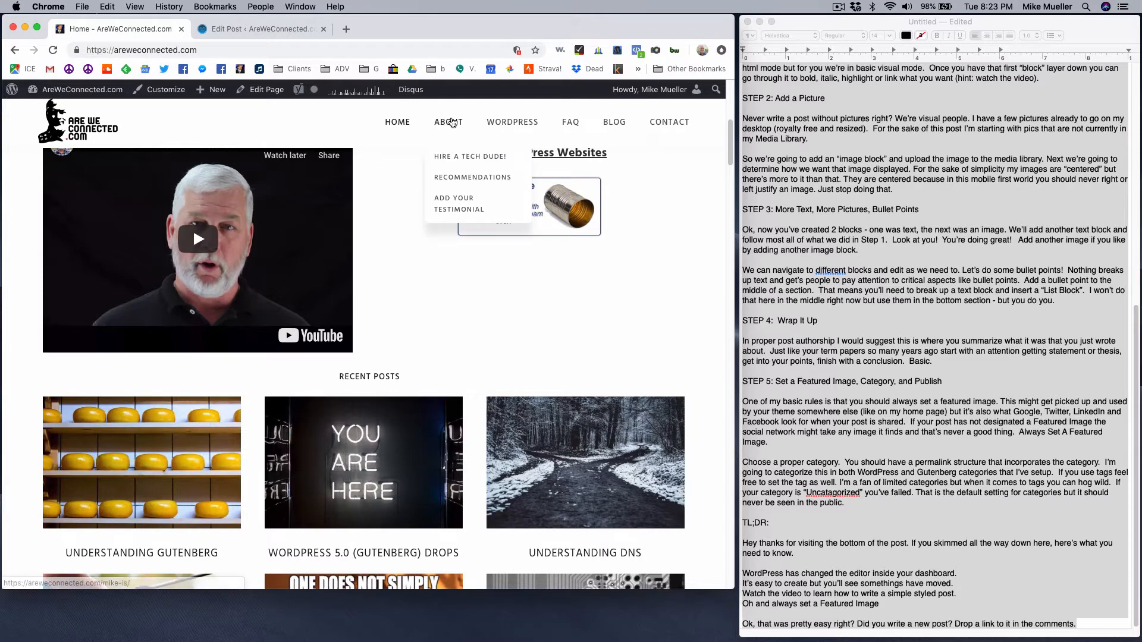
{"action": "left_click", "coordinate": [453, 122]}
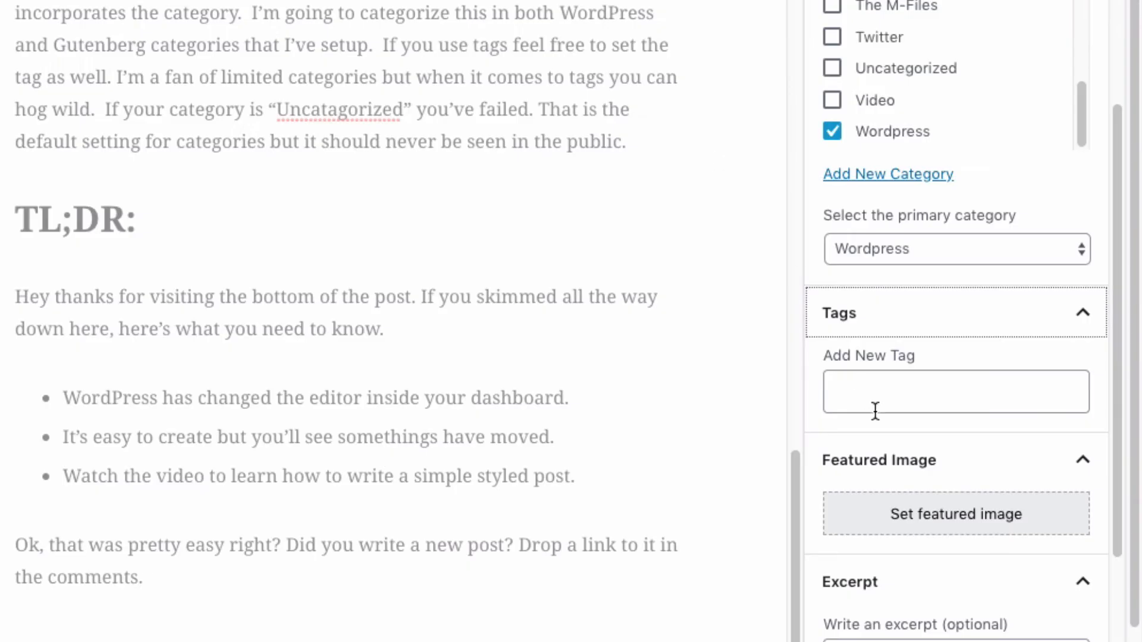
Upload “health watch.jpg” from the Desktop and set it as the post's featured image.
{"action": "left_click", "coordinate": [960, 517]}
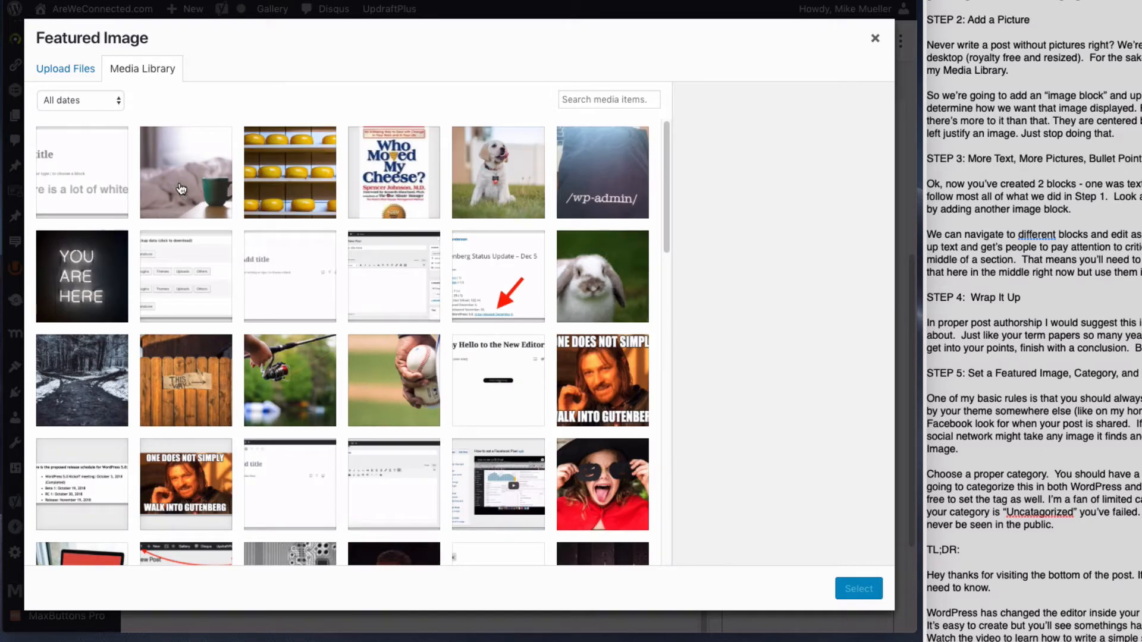
{"action": "left_click", "coordinate": [84, 73]}
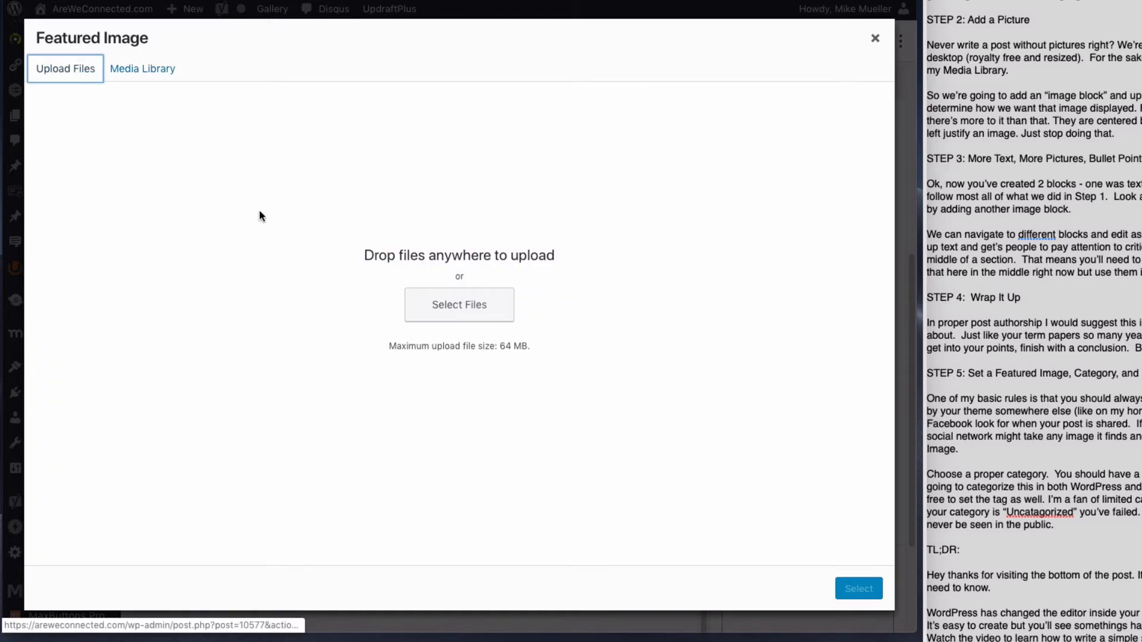
{"action": "left_click", "coordinate": [428, 313]}
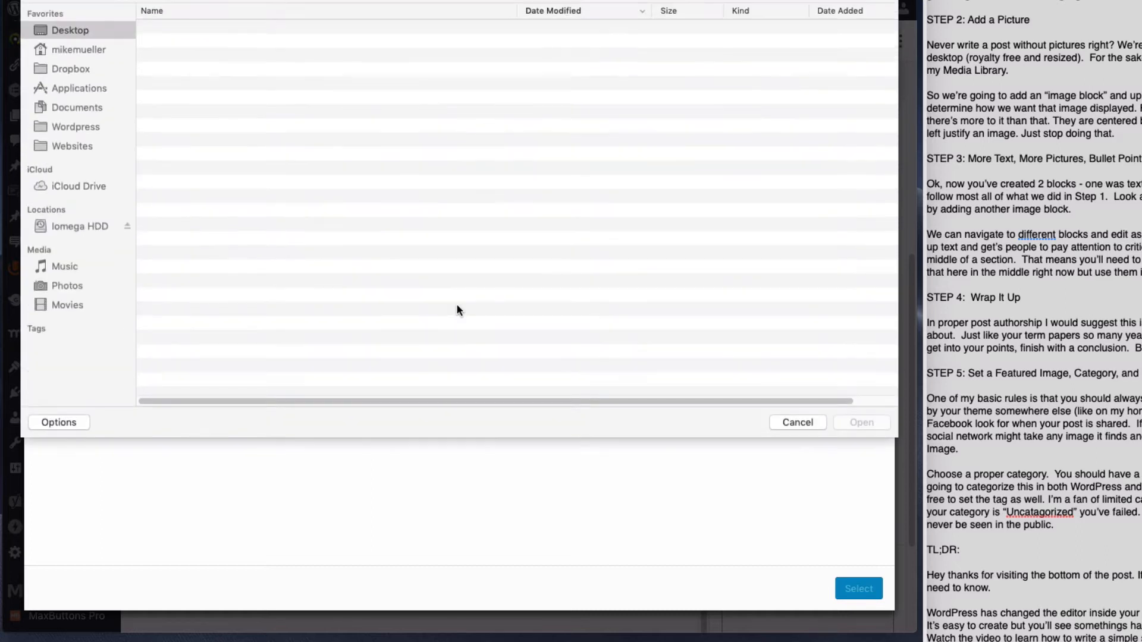
{"action": "left_click", "coordinate": [206, 58]}
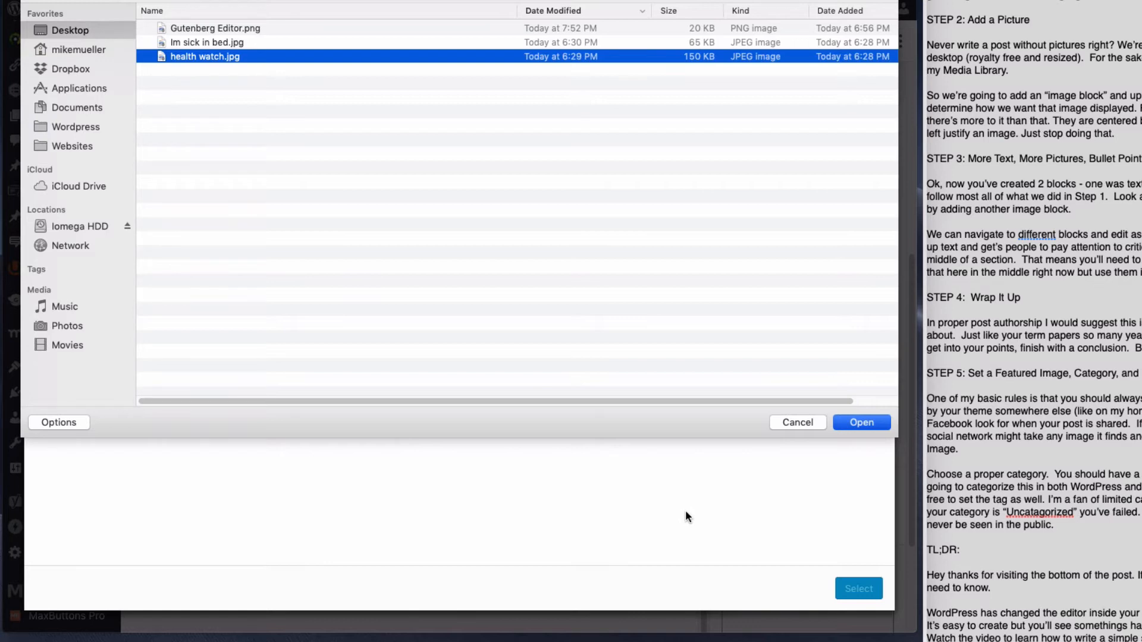
{"action": "key", "text": "Return"}
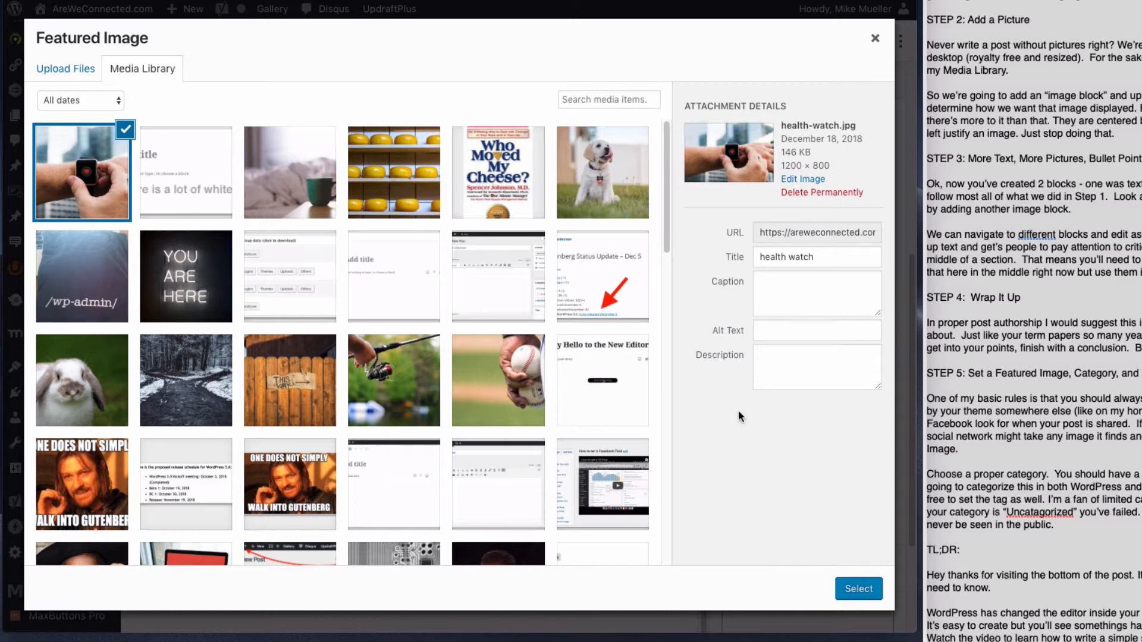
{"action": "left_click", "coordinate": [859, 589]}
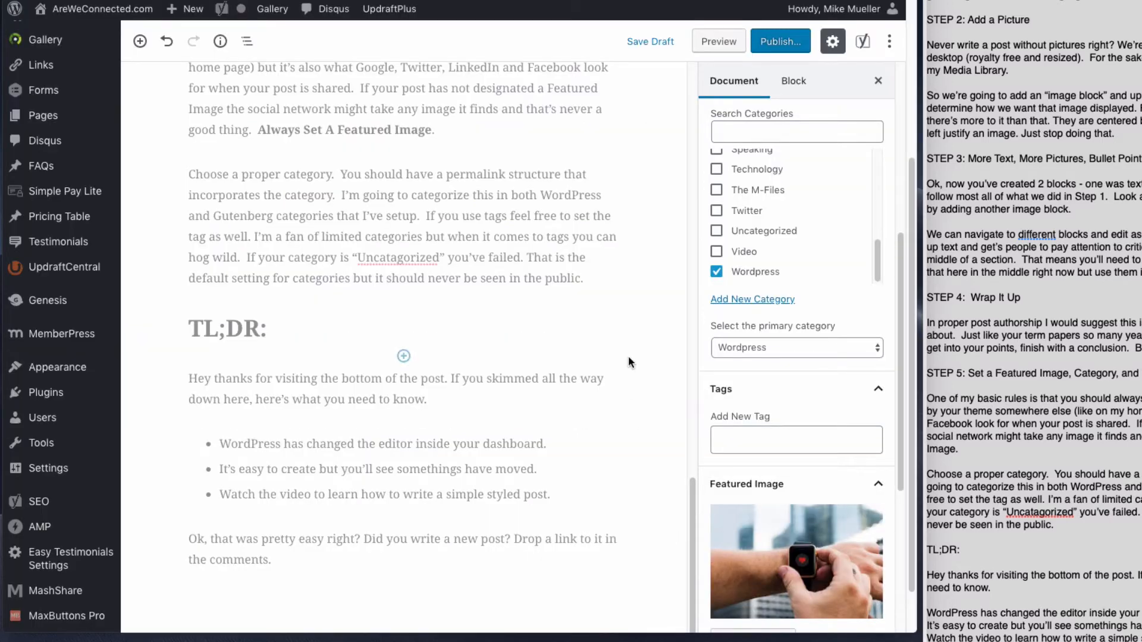
{"action": "scroll", "coordinate": [613, 441], "scroll_direction": "up", "scroll_amount": 10}
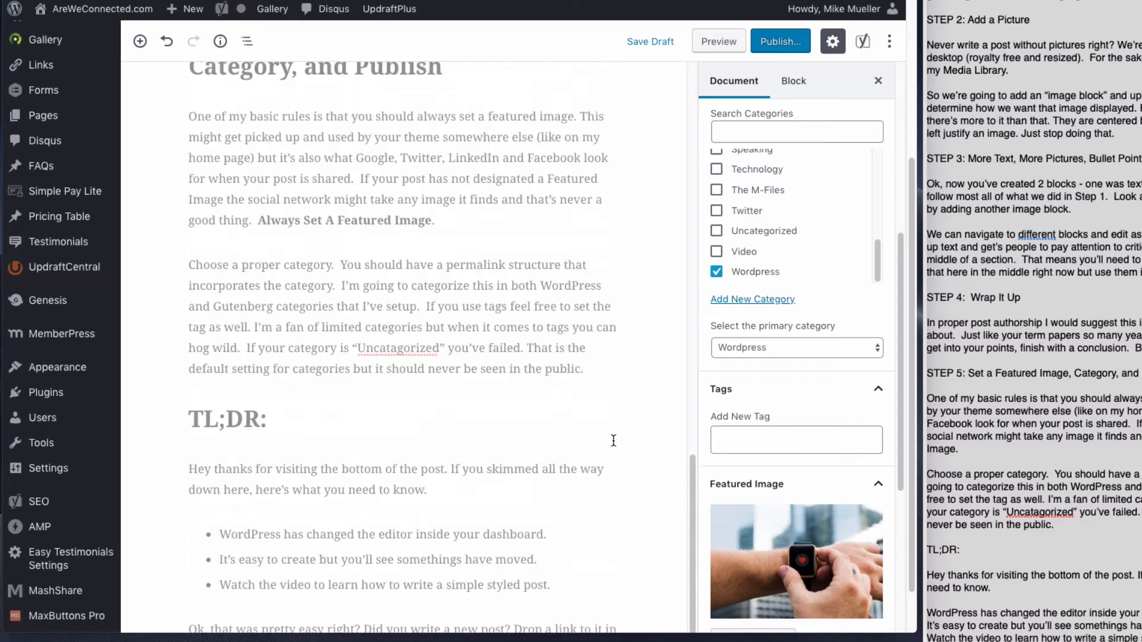
{"action": "scroll", "coordinate": [837, 354], "scroll_direction": "up", "scroll_amount": 3}
{"action": "scroll", "coordinate": [837, 360], "scroll_direction": "up", "scroll_amount": 3}
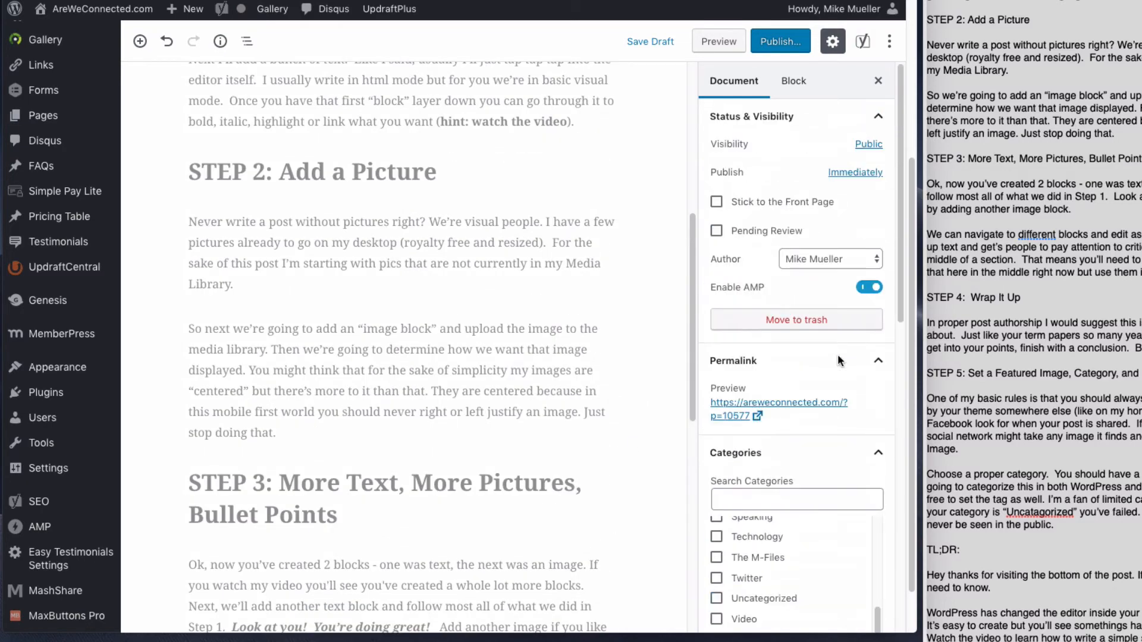